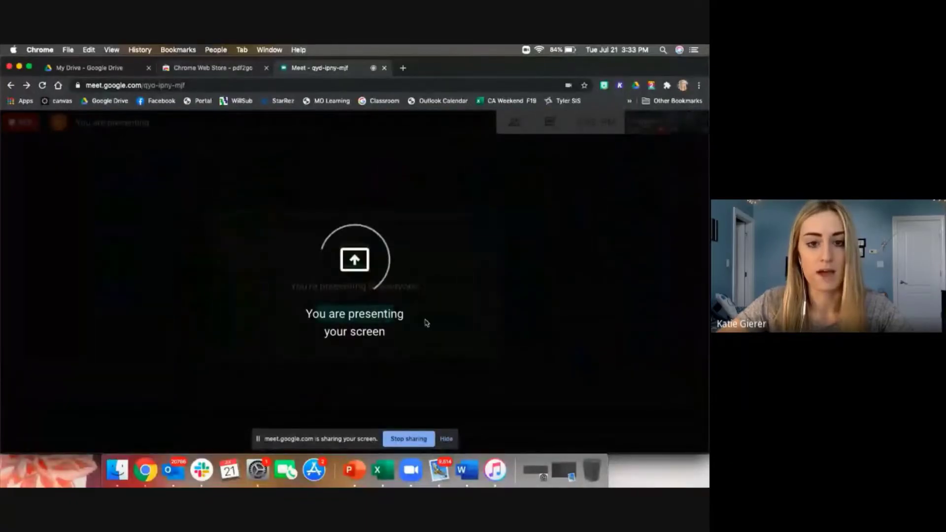
Return to the Chrome Web Store results, dismiss the sharing notice and show PDF2Go's tool list
{"action": "left_click", "coordinate": [213, 68]}
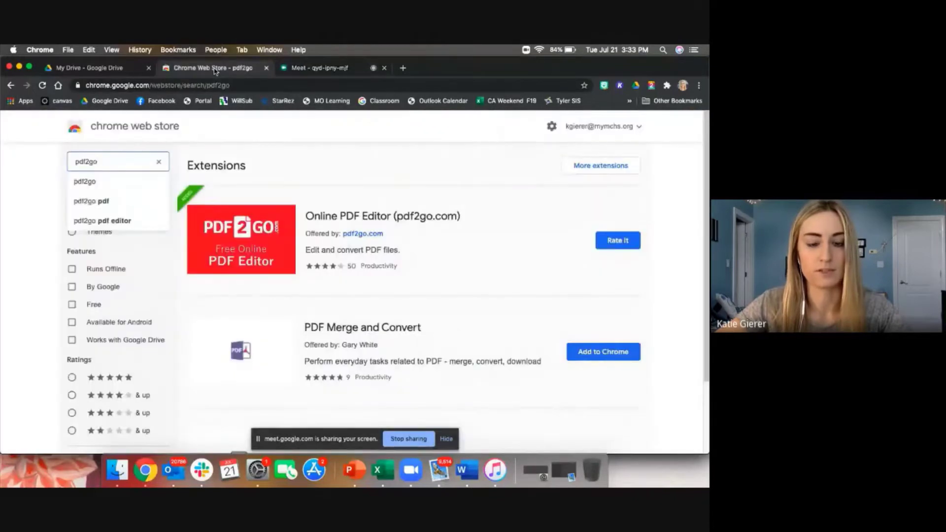
{"action": "left_click", "coordinate": [309, 71]}
{"action": "left_click", "coordinate": [214, 68]}
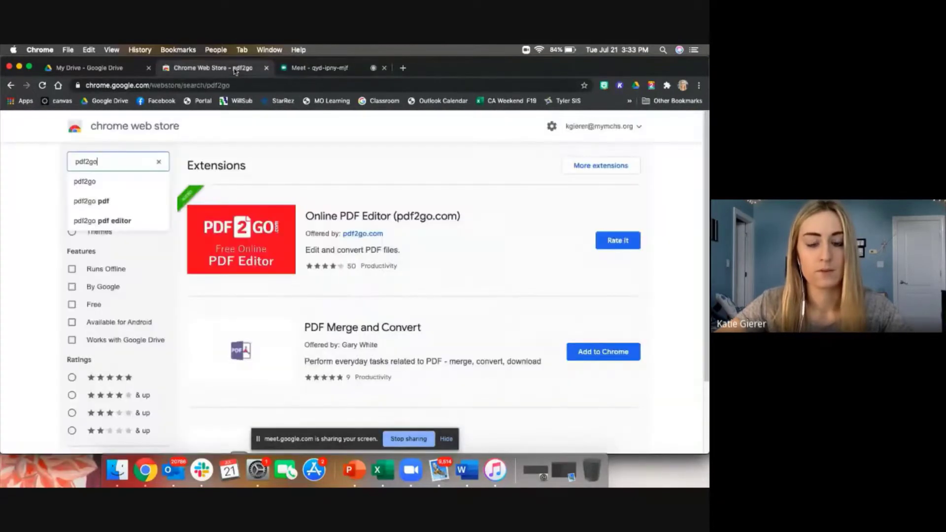
{"action": "left_click", "coordinate": [446, 439]}
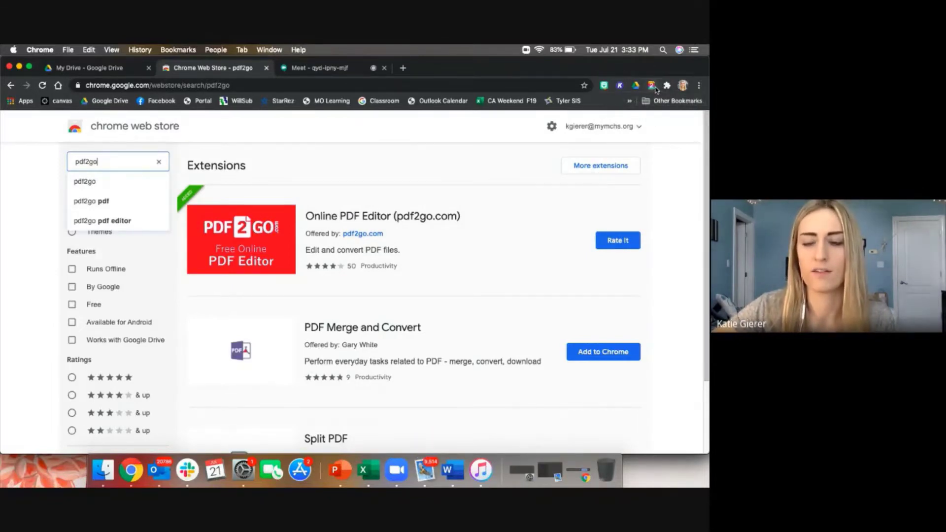
{"action": "left_click", "coordinate": [652, 86]}
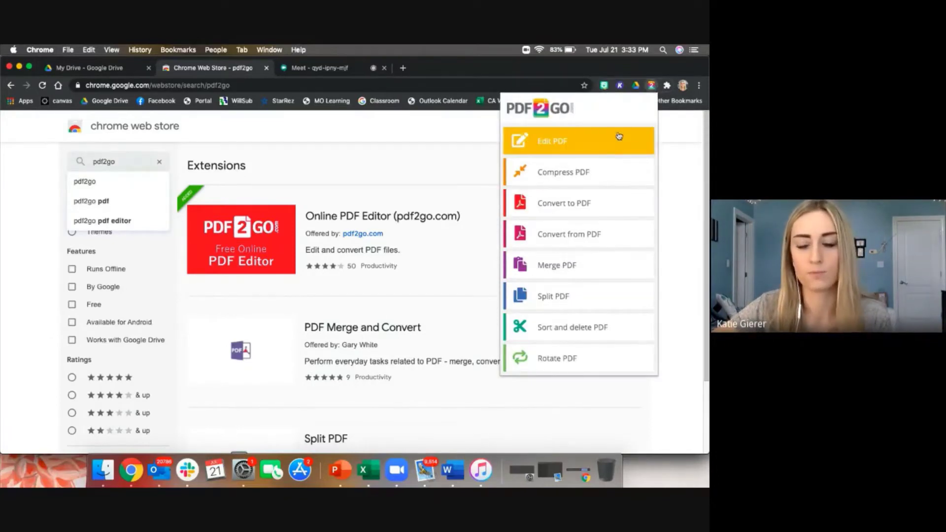
Start PDF2Go's Convert from PDF tool and upload Question Words.pdf from Documents
{"action": "left_click", "coordinate": [601, 244]}
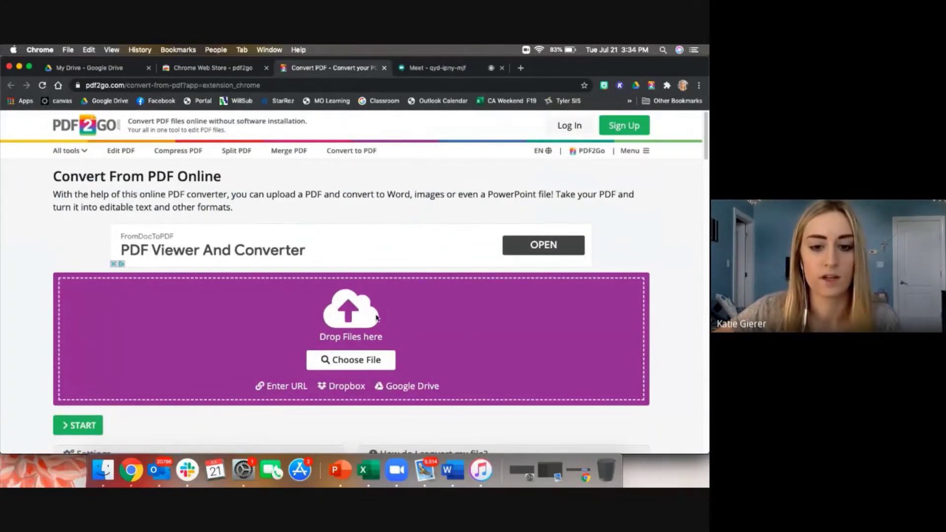
{"action": "scroll", "coordinate": [355, 296], "scroll_direction": "down", "scroll_amount": 2}
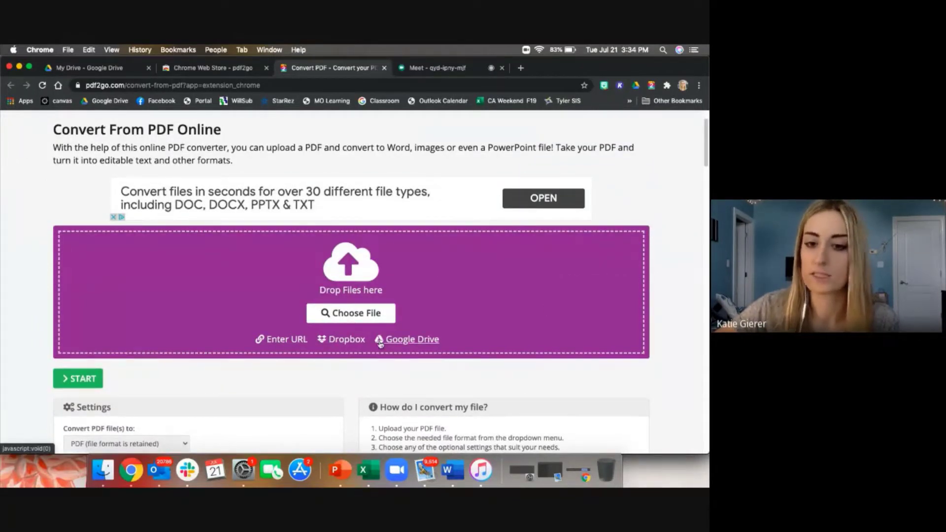
{"action": "left_click", "coordinate": [356, 312]}
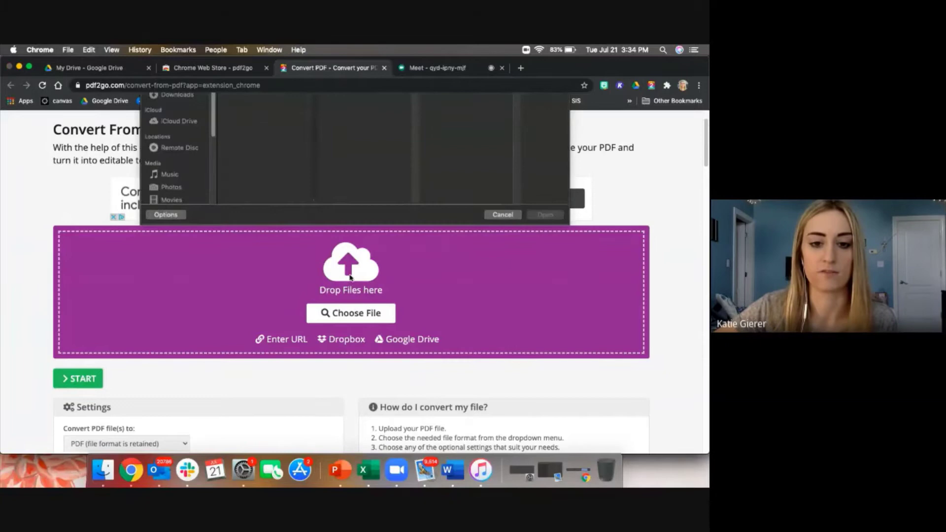
{"action": "left_click", "coordinate": [259, 131]}
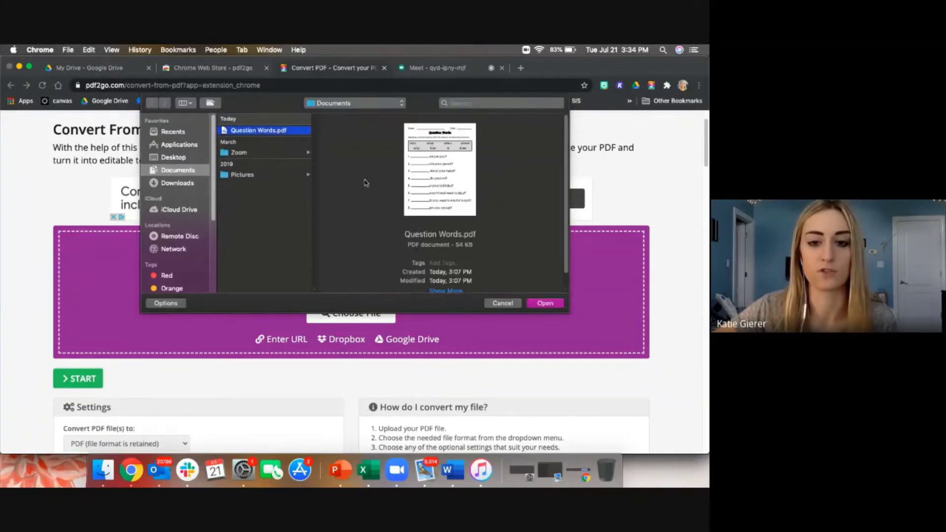
{"action": "left_click", "coordinate": [545, 303]}
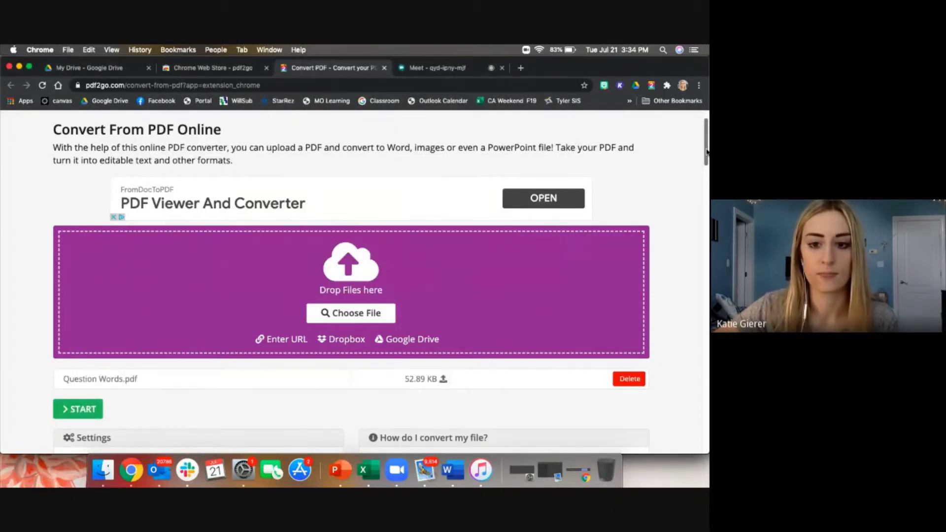
{"action": "scroll", "coordinate": [355, 296], "scroll_direction": "down", "scroll_amount": 3}
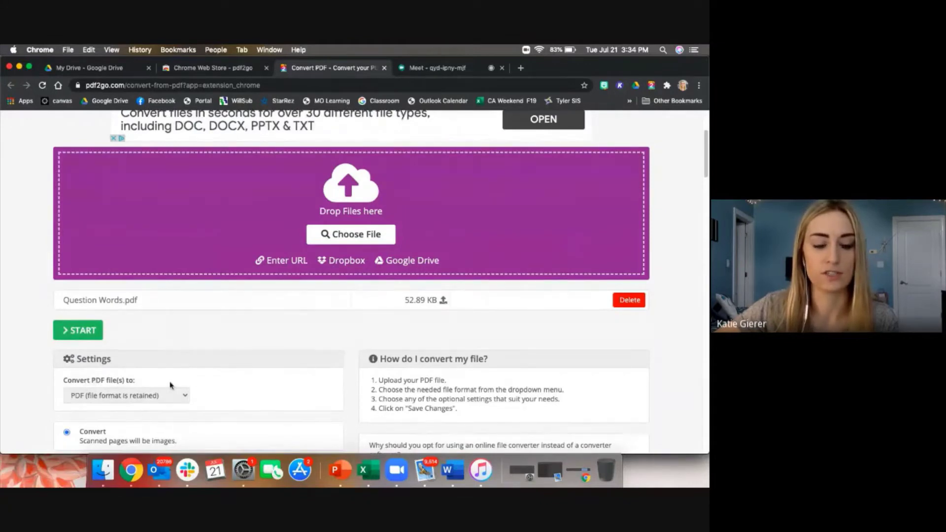
Choose Image files (*.jpg) as the output format and start the conversion
{"action": "left_click", "coordinate": [130, 395]}
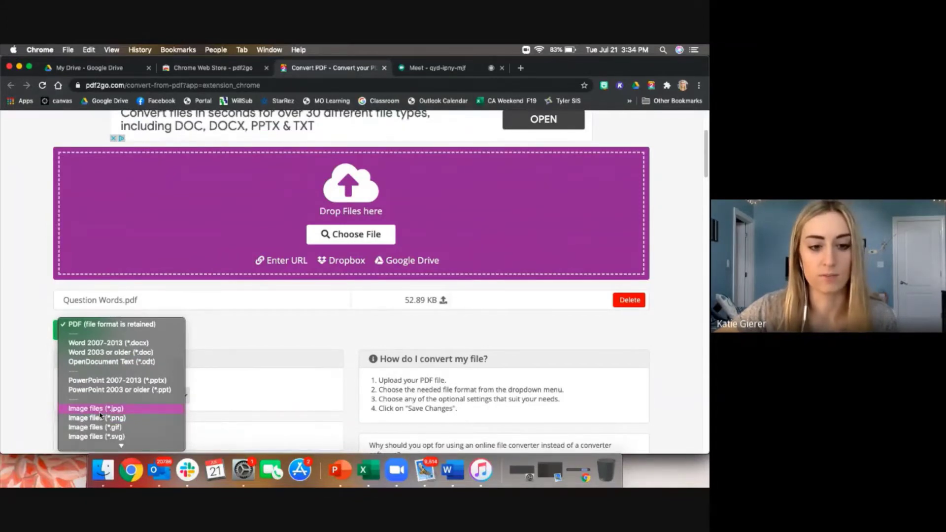
{"action": "left_click", "coordinate": [99, 409]}
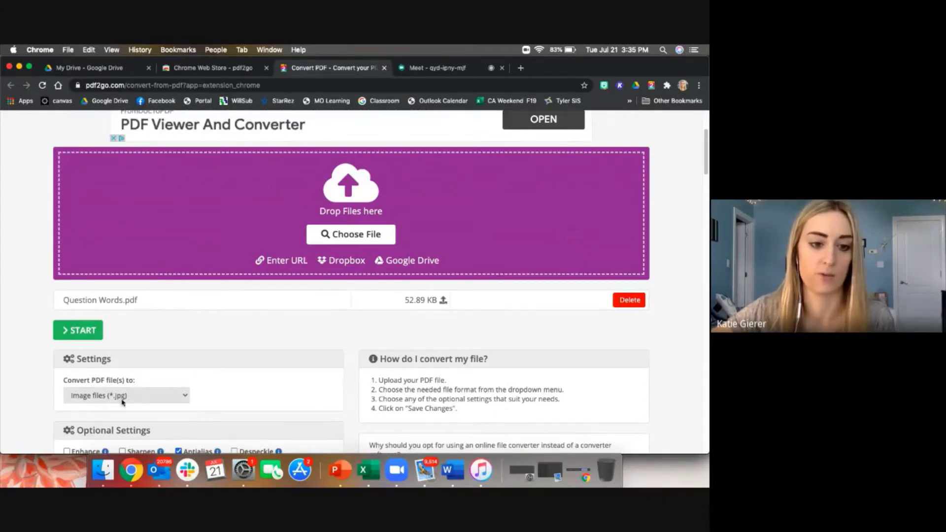
{"action": "left_click", "coordinate": [93, 334]}
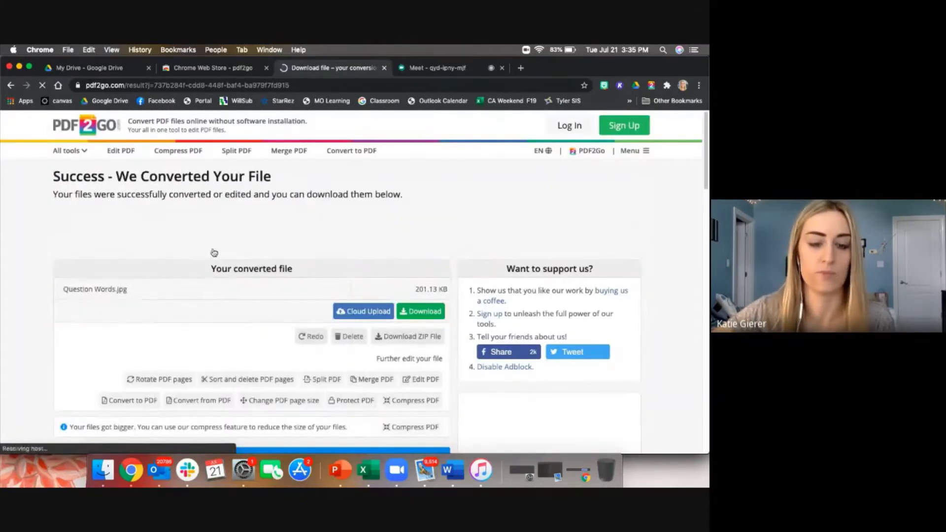
Download Question Words.jpg and upload a copy to Google Drive under the school account
{"action": "left_click", "coordinate": [74, 294]}
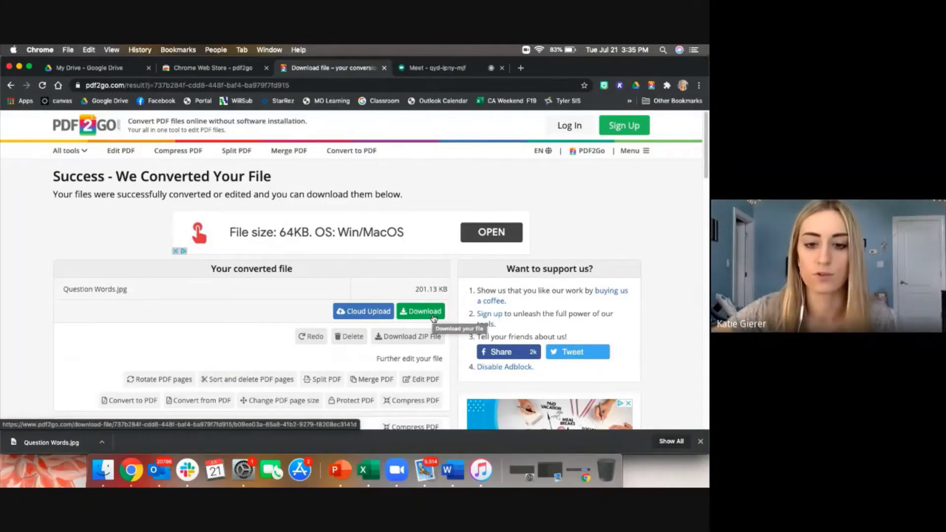
{"action": "left_click", "coordinate": [360, 313]}
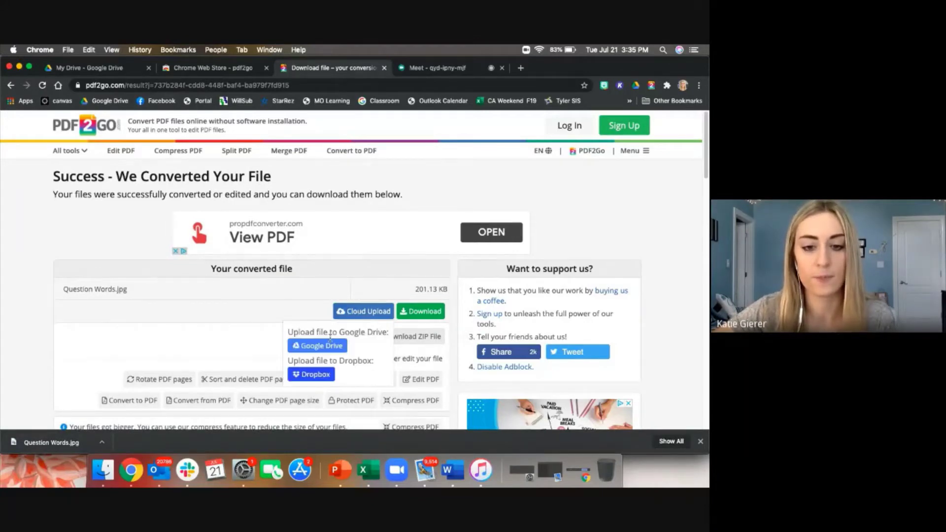
{"action": "left_click", "coordinate": [331, 347]}
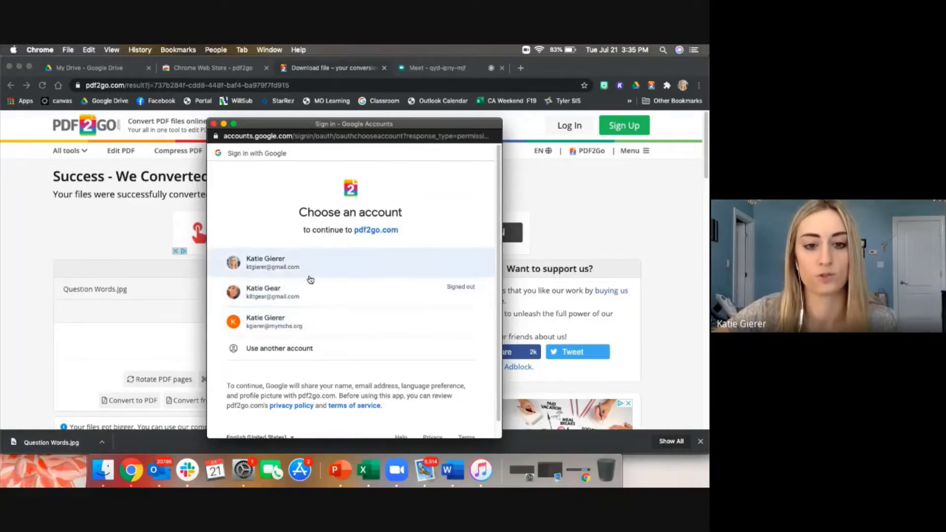
{"action": "left_click", "coordinate": [296, 329]}
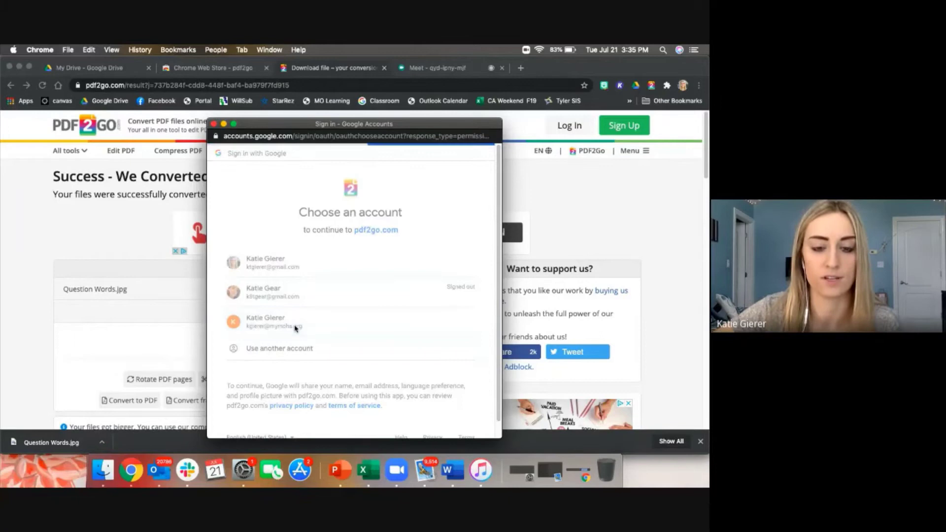
{"action": "left_click", "coordinate": [700, 442]}
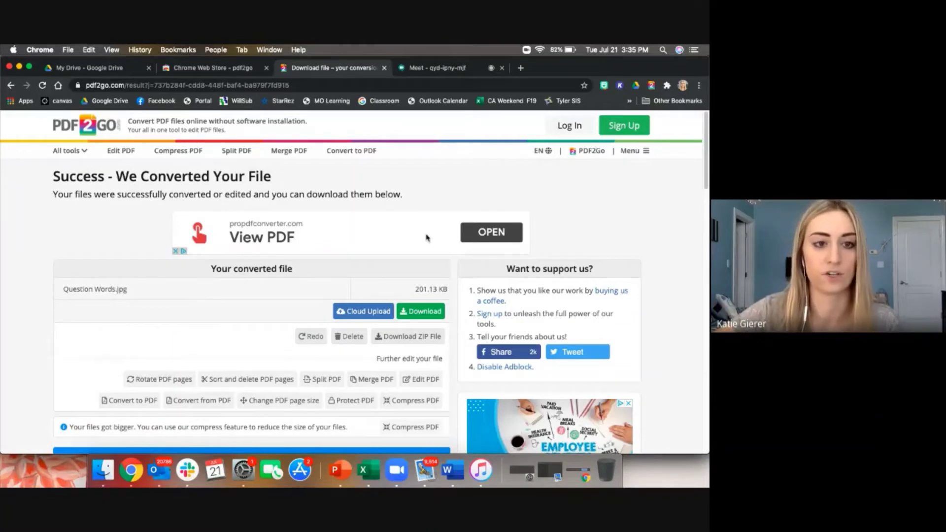
Reload My Drive so the uploaded Question Words.jpg shows among the files
{"action": "left_click", "coordinate": [114, 68]}
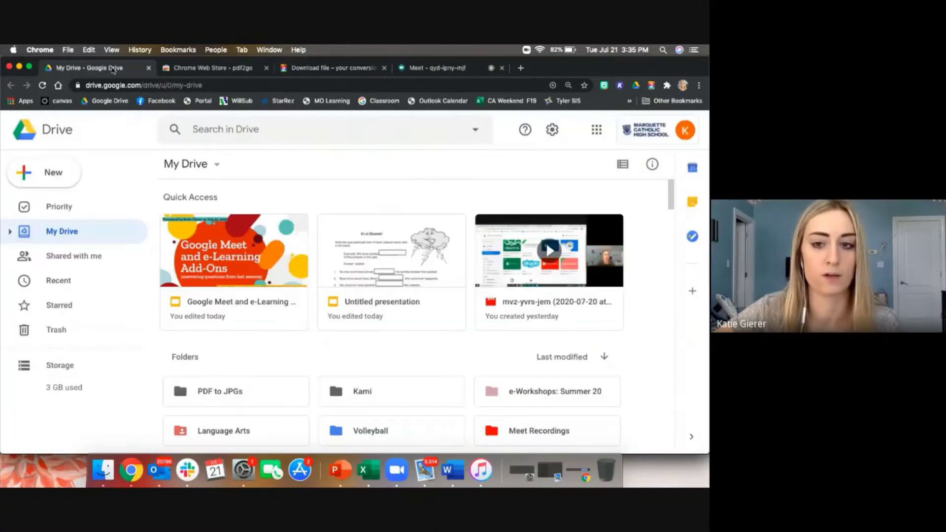
{"action": "left_click", "coordinate": [387, 86]}
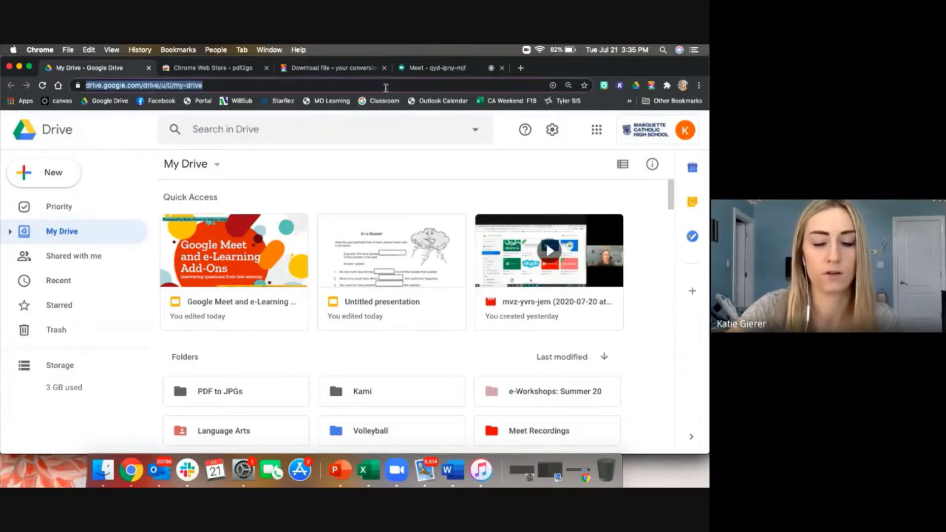
{"action": "key", "text": "Return"}
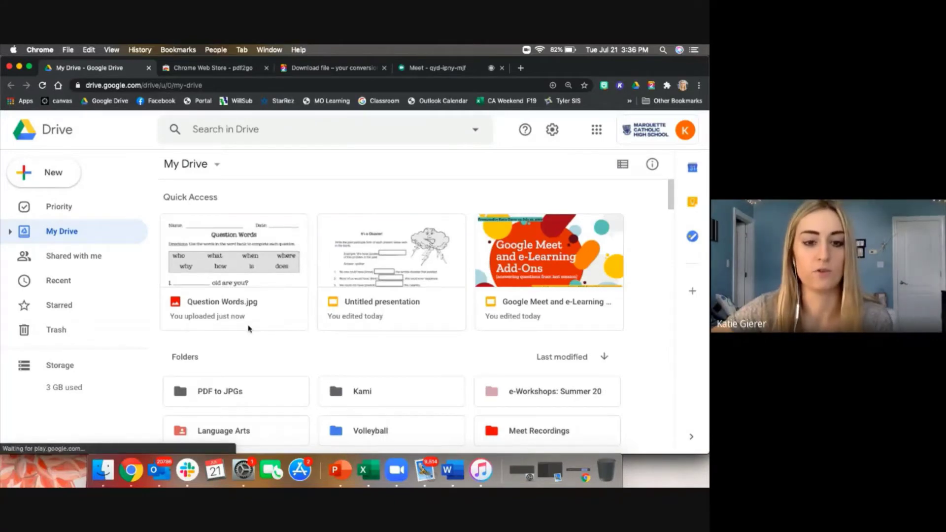
{"action": "left_click_drag", "start_coordinate": [671, 196], "coordinate": [669, 251]}
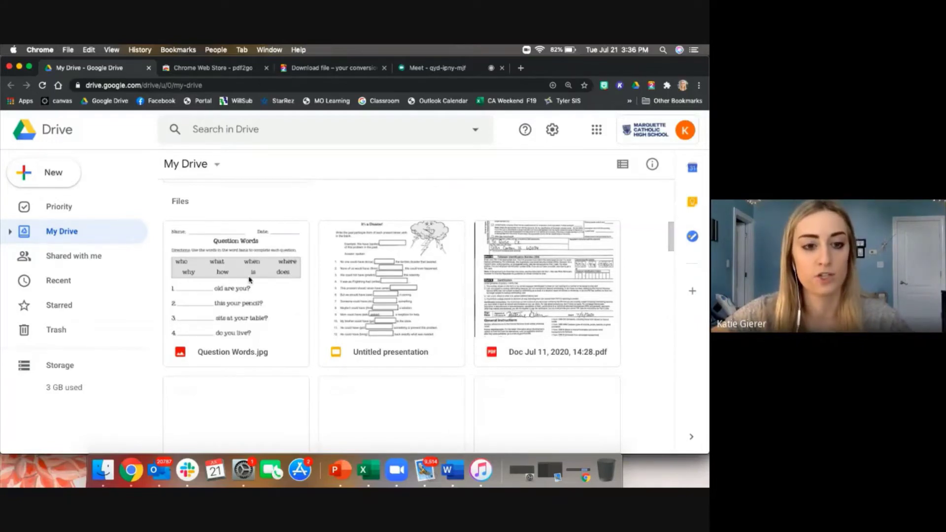
Create a new blank Google Slides presentation from the New menu
{"action": "left_click", "coordinate": [54, 172]}
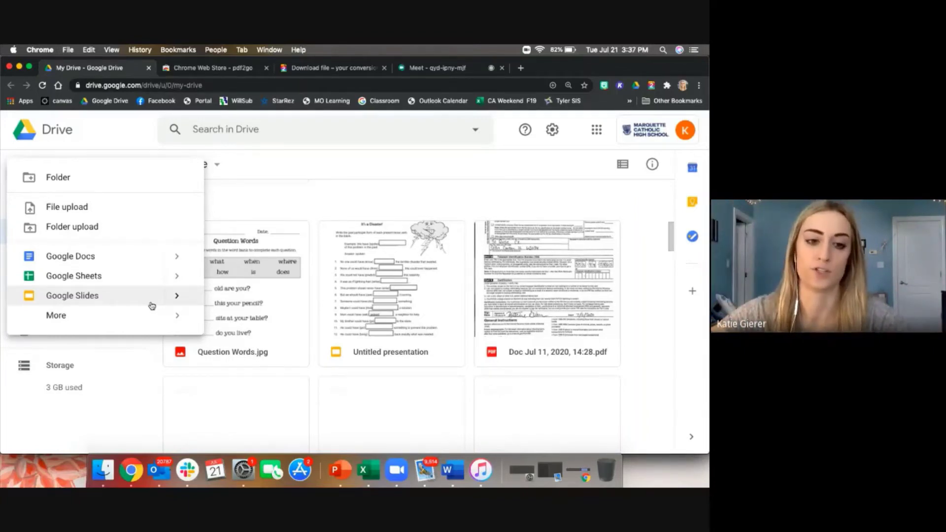
{"action": "left_click", "coordinate": [151, 303]}
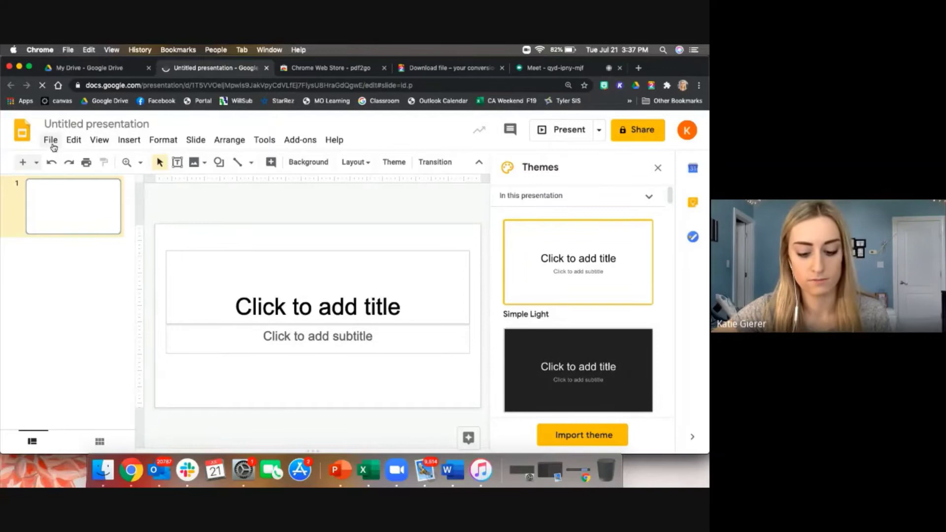
Apply a custom page size of 8.5 by 11 inches in Page setup
{"action": "left_click", "coordinate": [51, 140]}
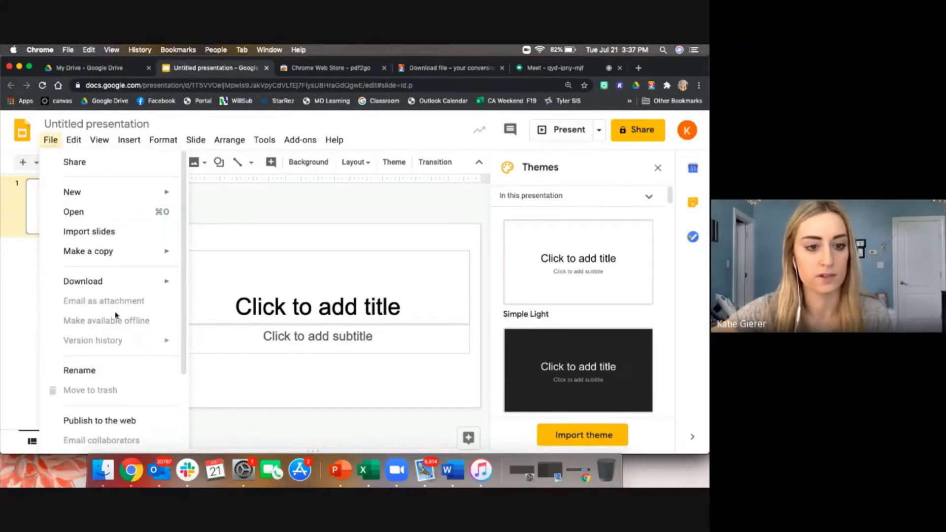
{"action": "scroll", "coordinate": [112, 333], "scroll_direction": "down", "scroll_amount": 3}
{"action": "scroll", "coordinate": [111, 333], "scroll_direction": "down", "scroll_amount": 3}
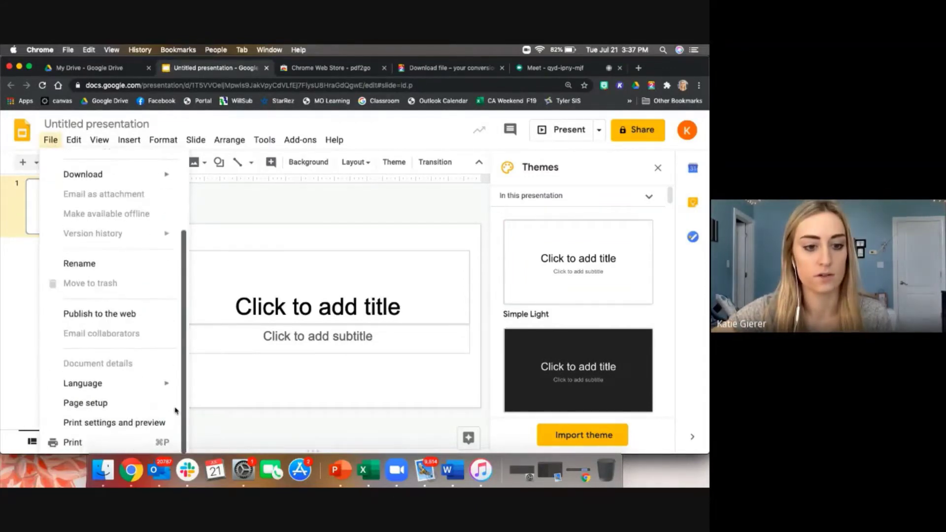
{"action": "left_click", "coordinate": [97, 404]}
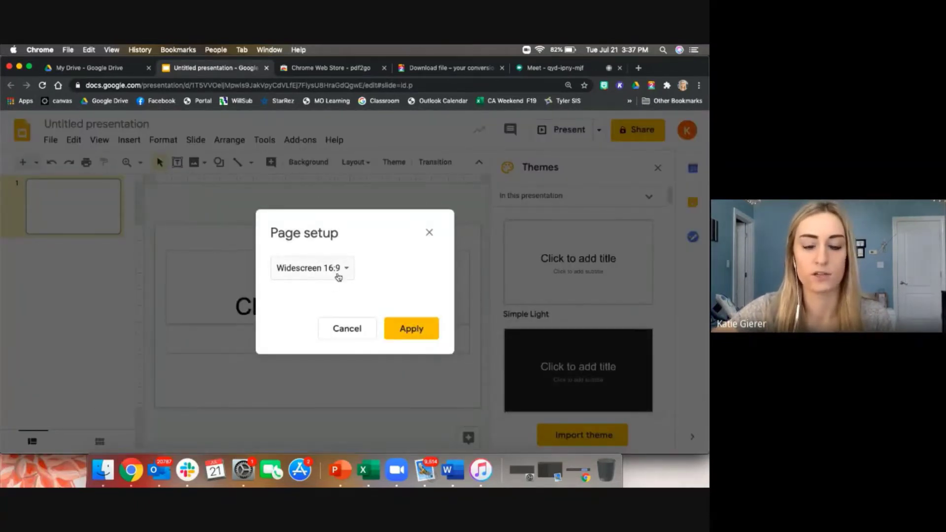
{"action": "left_click", "coordinate": [339, 270]}
{"action": "left_click", "coordinate": [306, 308]}
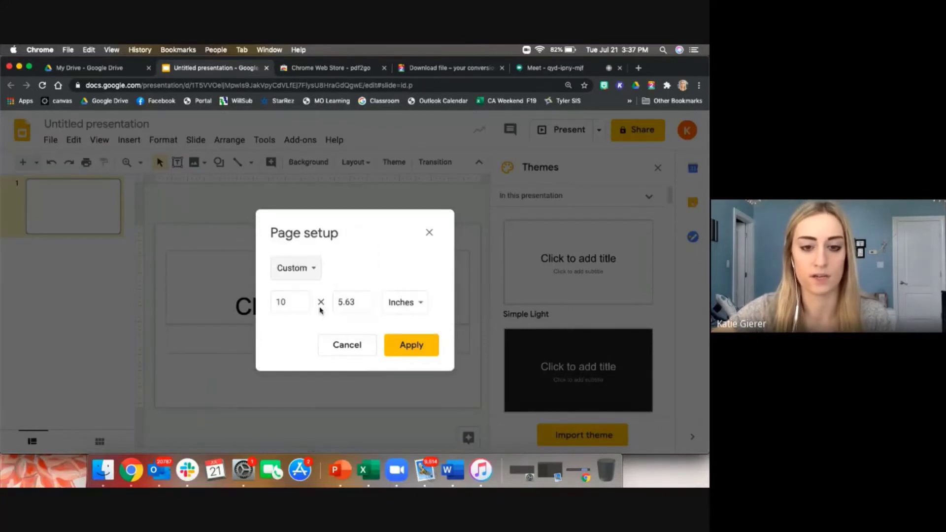
{"action": "double_click", "coordinate": [303, 302]}
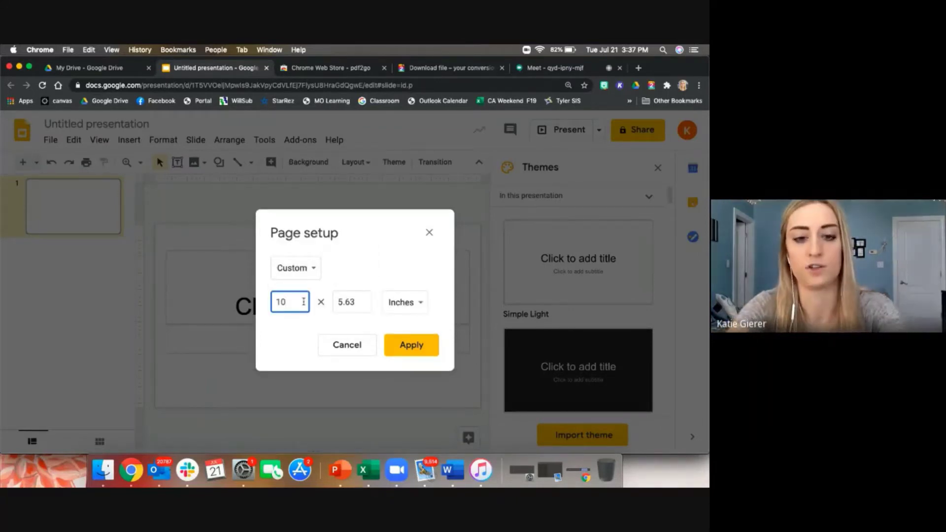
{"action": "key", "text": "BackSpace"}
{"action": "type", "text": "8."}
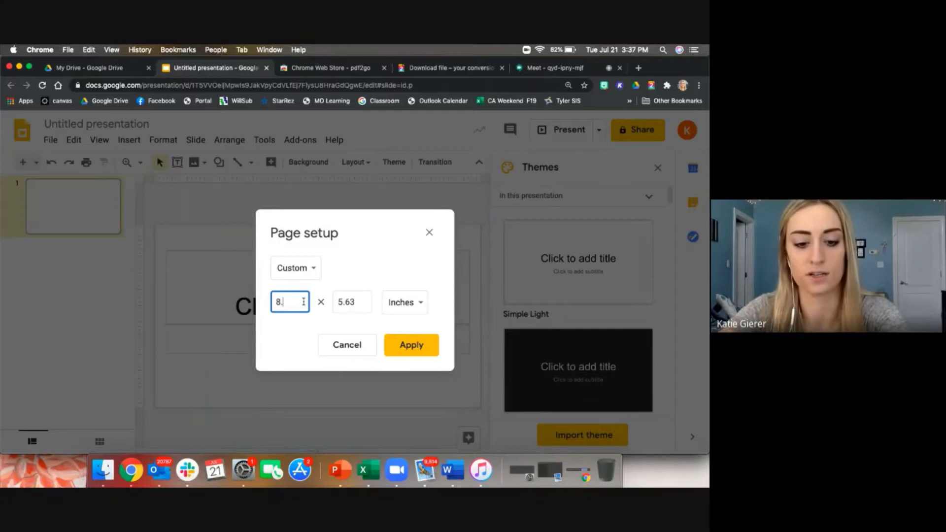
{"action": "type", "text": "5"}
{"action": "double_click", "coordinate": [352, 302]}
{"action": "type", "text": "5."}
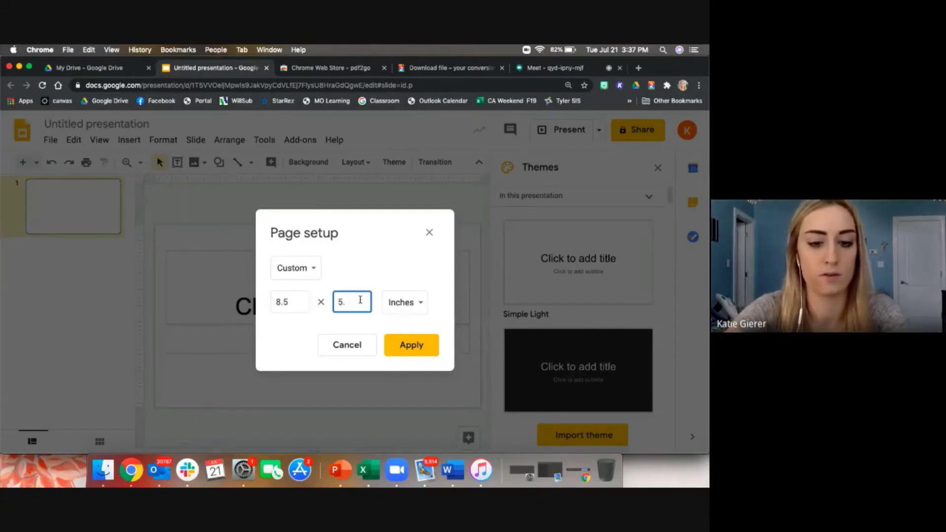
{"action": "type", "text": "51"}
{"action": "key", "text": "BackSpace"}
{"action": "key", "text": "BackSpace"}
{"action": "type", "text": "11"}
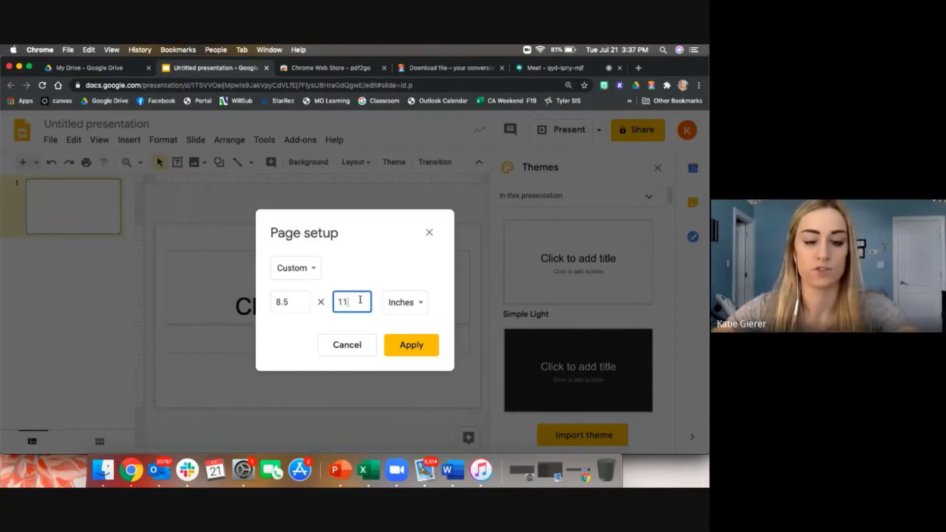
{"action": "left_click", "coordinate": [415, 346]}
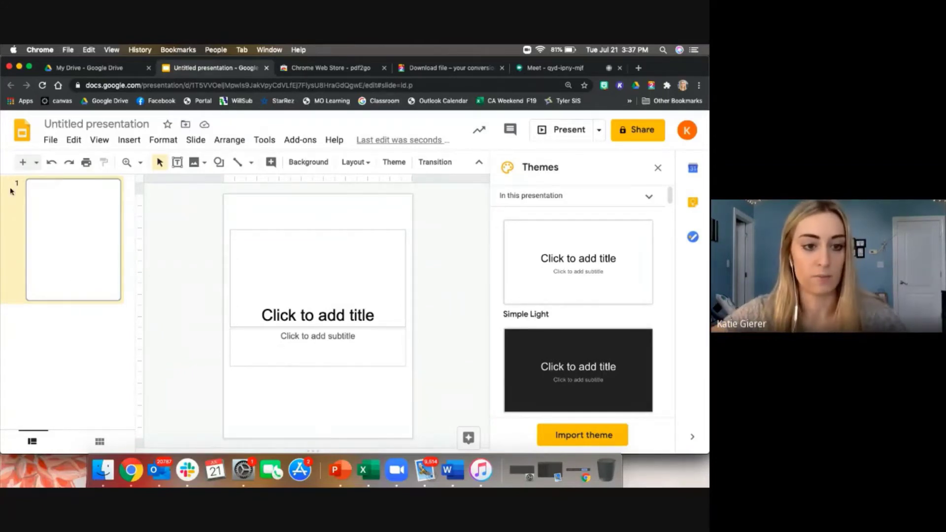
Delete the title slide and add a single Blank-layout slide in its place
{"action": "left_click", "coordinate": [36, 162]}
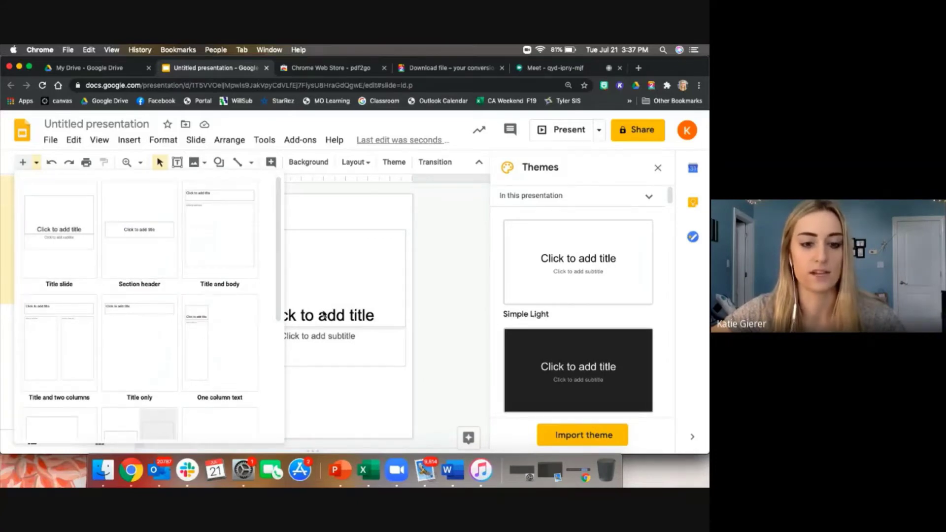
{"action": "left_click", "coordinate": [433, 285]}
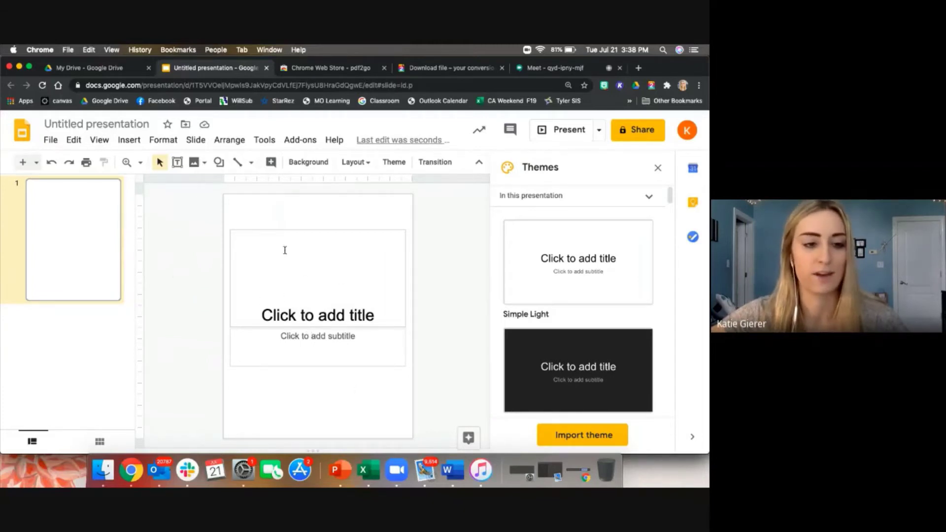
{"action": "right_click", "coordinate": [92, 244]}
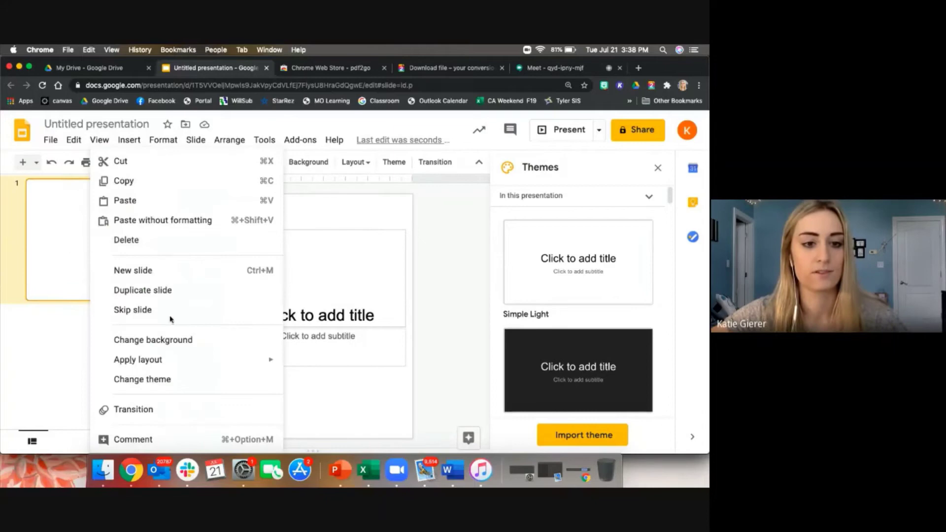
{"action": "left_click", "coordinate": [137, 244]}
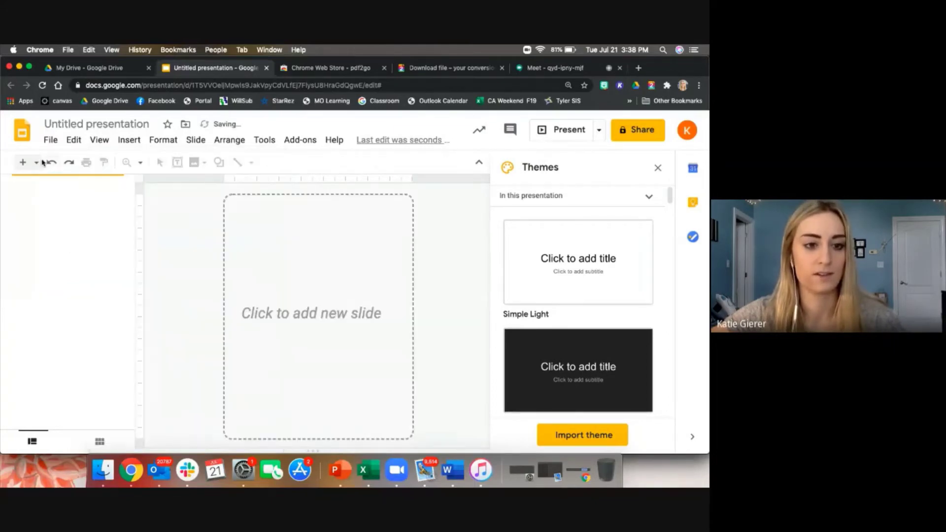
{"action": "left_click", "coordinate": [37, 162]}
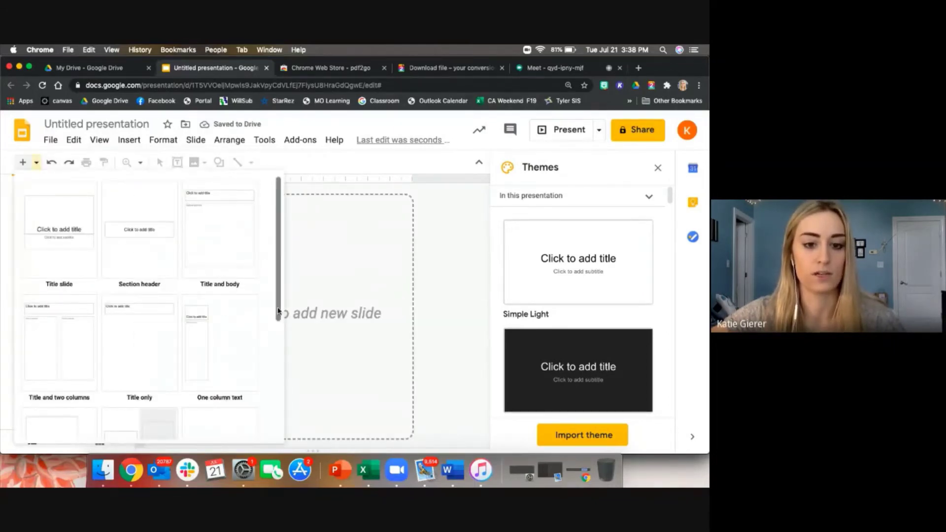
{"action": "left_click_drag", "start_coordinate": [280, 296], "coordinate": [281, 414]}
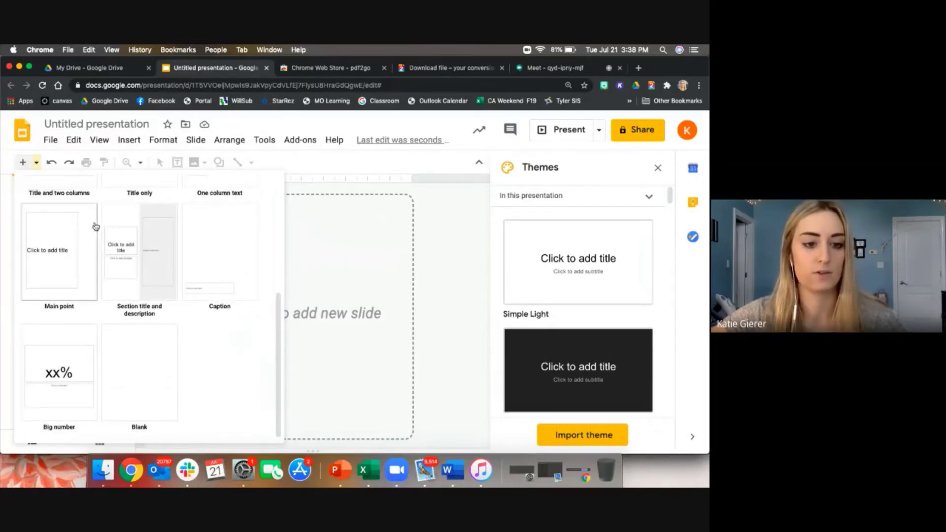
{"action": "left_click", "coordinate": [141, 381]}
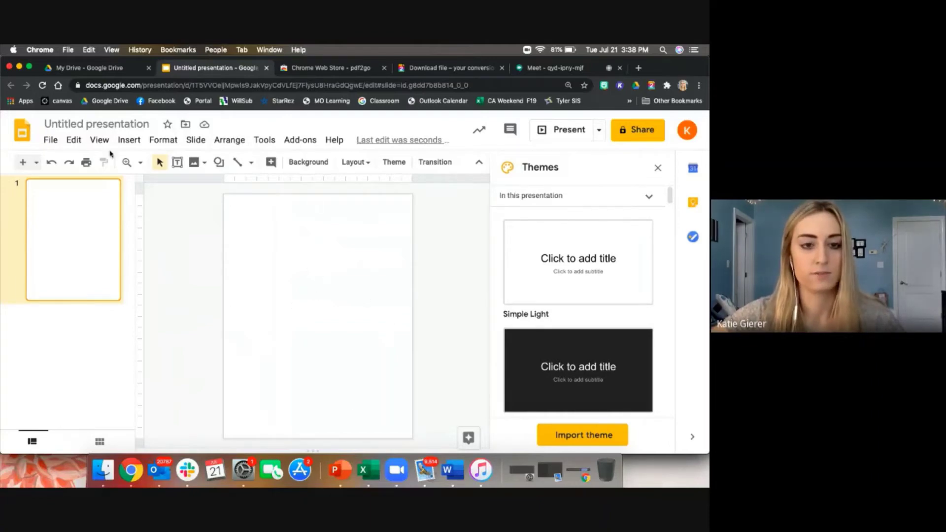
Reach the Choose image option in the slide's Change background settings
{"action": "left_click", "coordinate": [196, 140]}
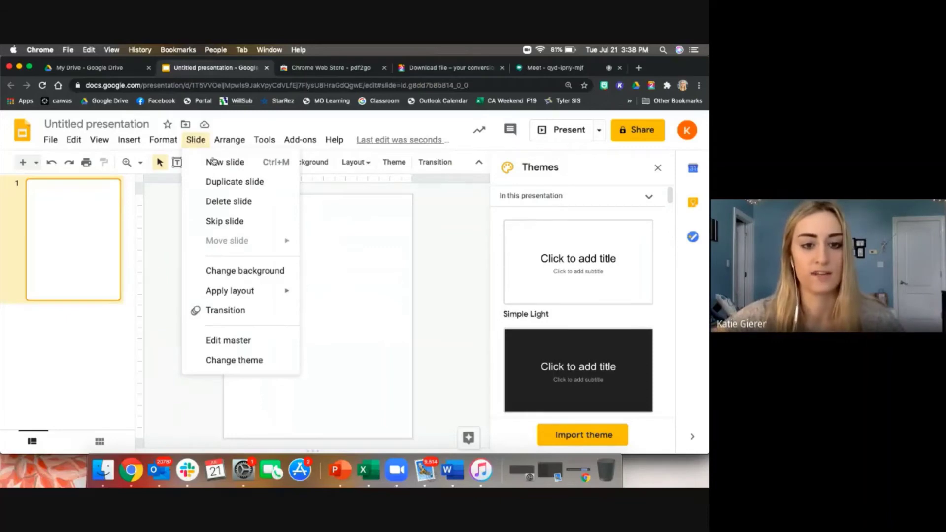
{"action": "left_click", "coordinate": [242, 274]}
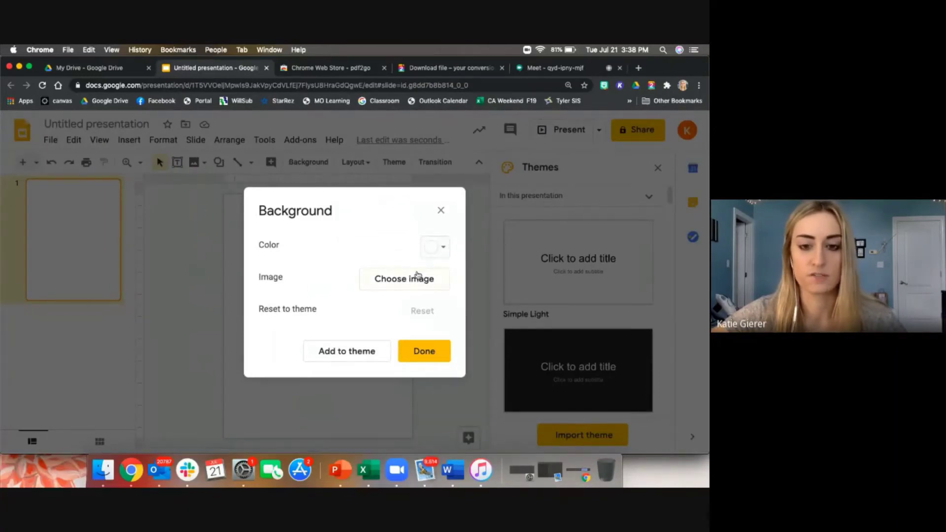
{"action": "left_click", "coordinate": [378, 283]}
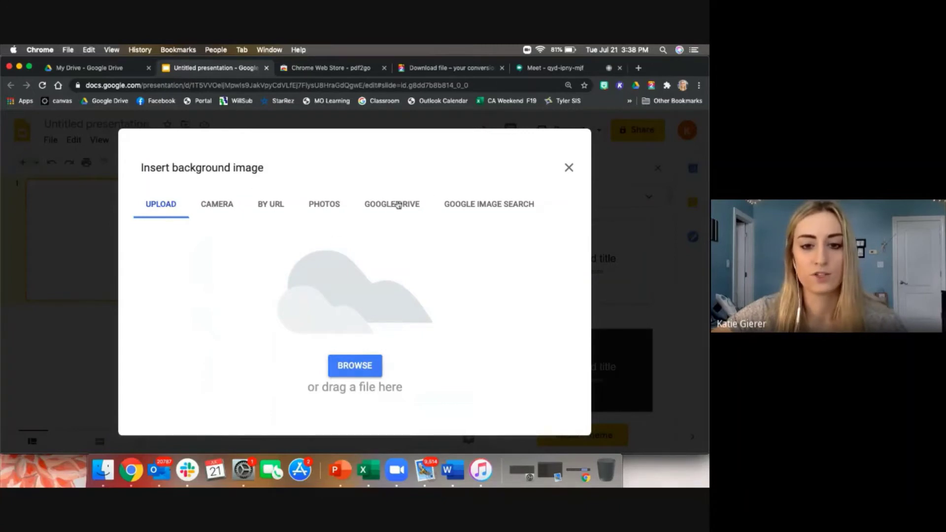
Insert the Question Words image from Google Drive as the slide background
{"action": "left_click", "coordinate": [397, 206]}
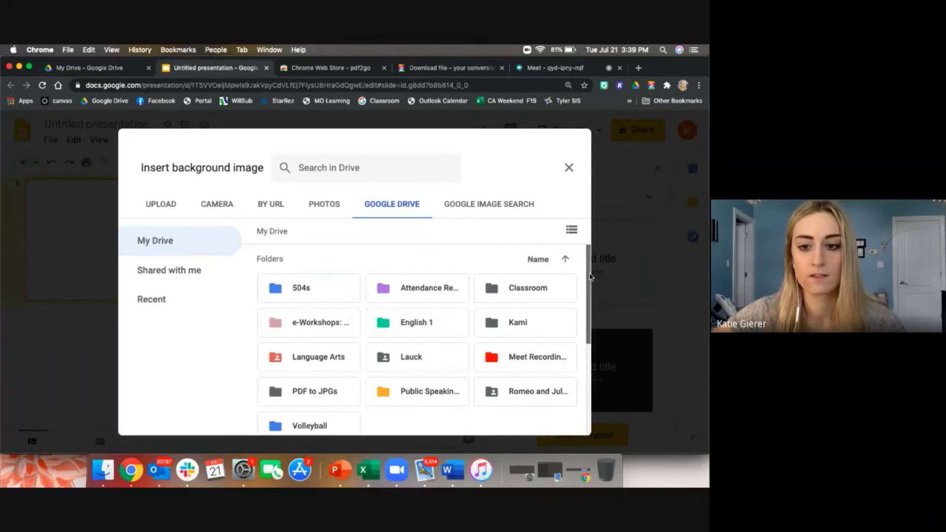
{"action": "left_click_drag", "start_coordinate": [589, 275], "coordinate": [589, 370]}
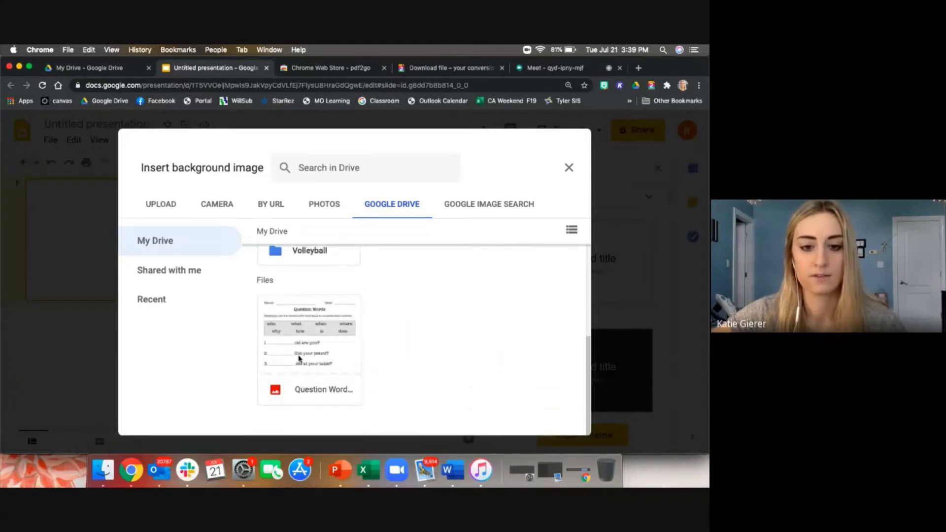
{"action": "left_click", "coordinate": [299, 359]}
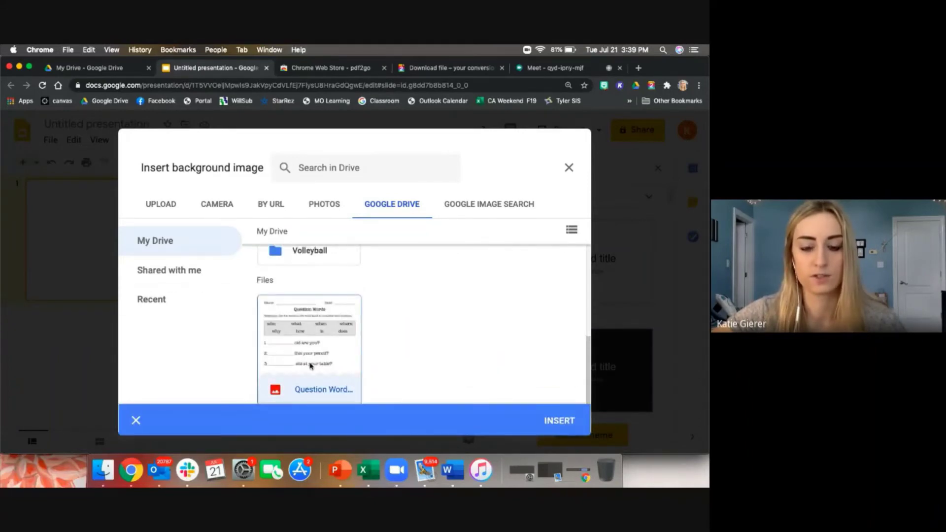
{"action": "left_click", "coordinate": [559, 421]}
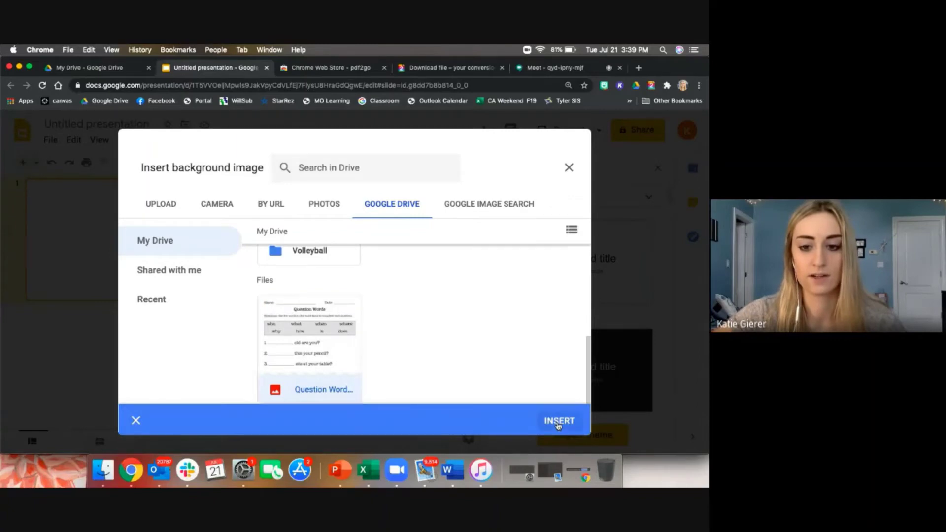
{"action": "left_click", "coordinate": [425, 351]}
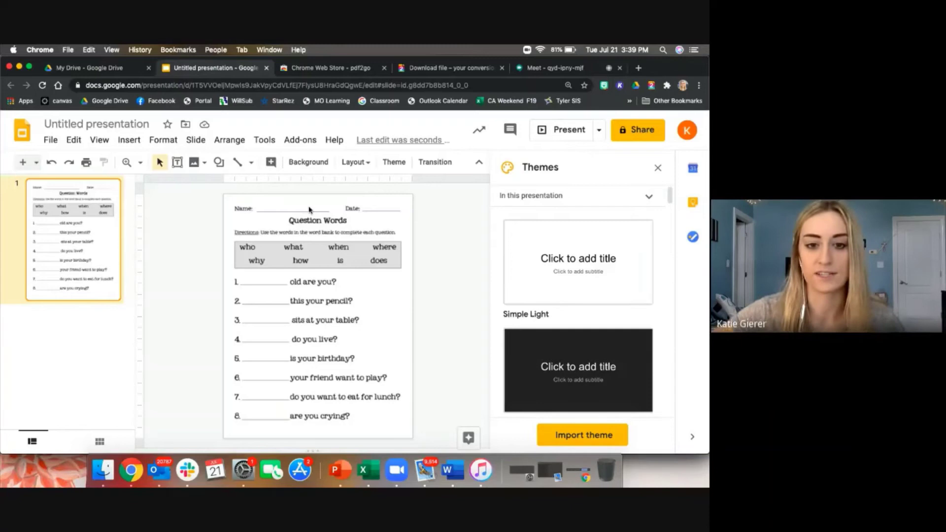
{"action": "left_click_drag", "start_coordinate": [294, 282], "coordinate": [336, 282]}
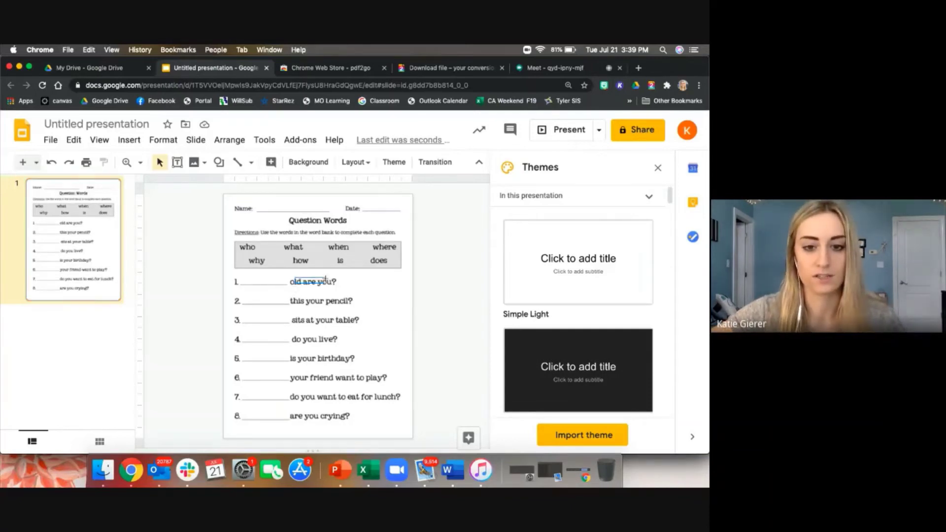
{"action": "left_click", "coordinate": [289, 300]}
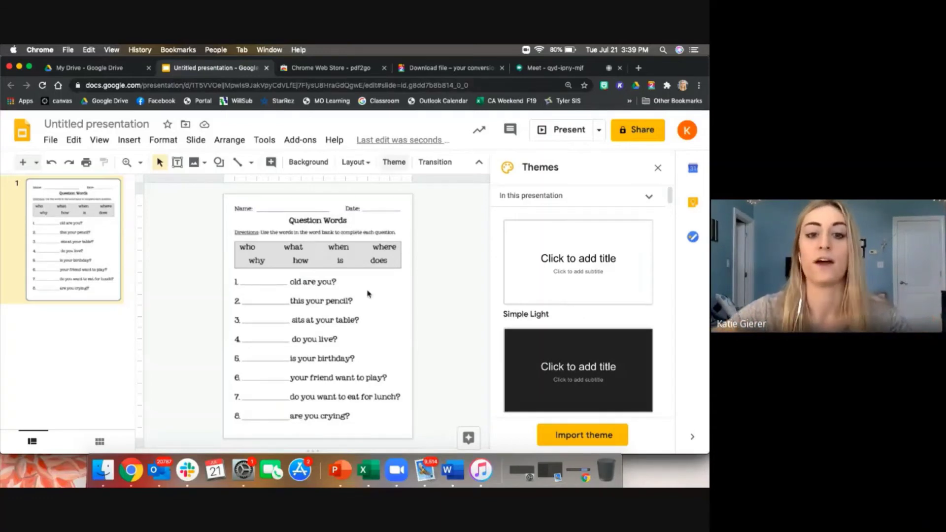
Draw a text box over the word 'who' in the word bank and enlarge its text
{"action": "left_click", "coordinate": [163, 139]}
{"action": "left_click", "coordinate": [197, 176]}
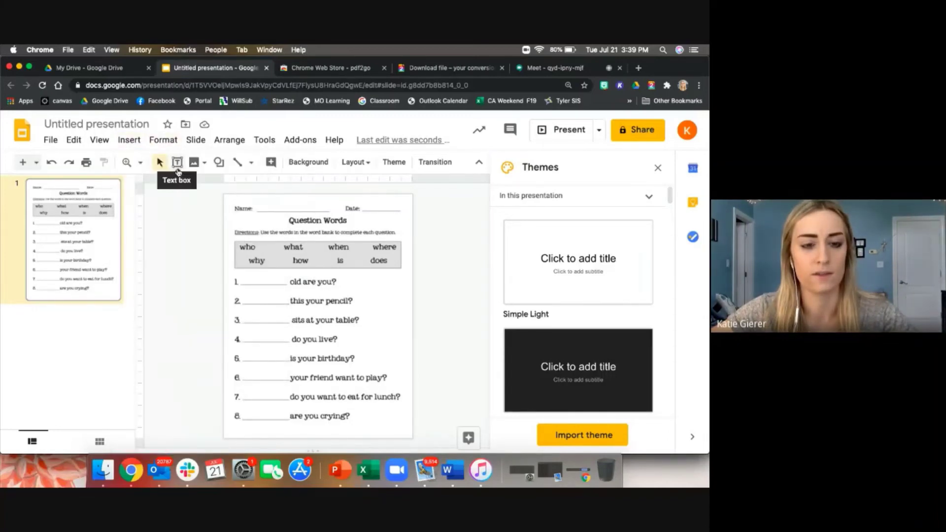
{"action": "left_click", "coordinate": [178, 162]}
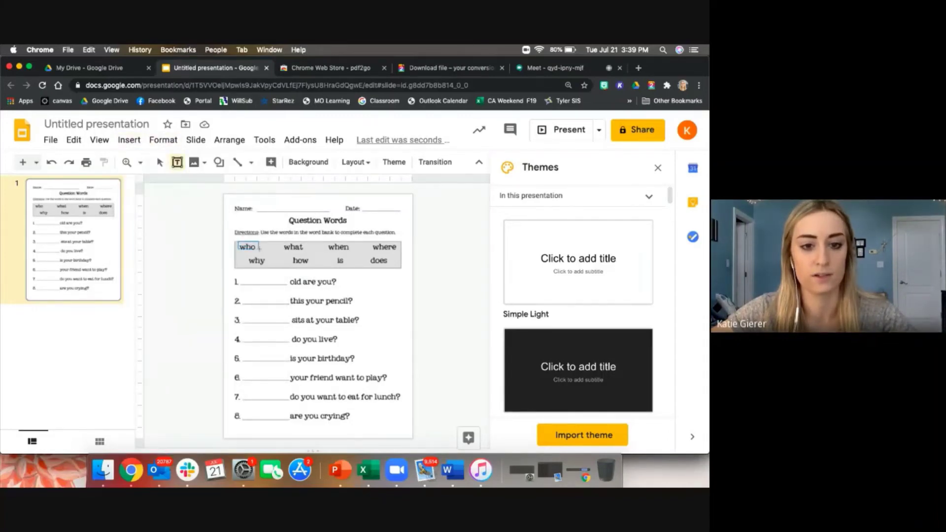
{"action": "left_click_drag", "start_coordinate": [237, 241], "coordinate": [275, 254]}
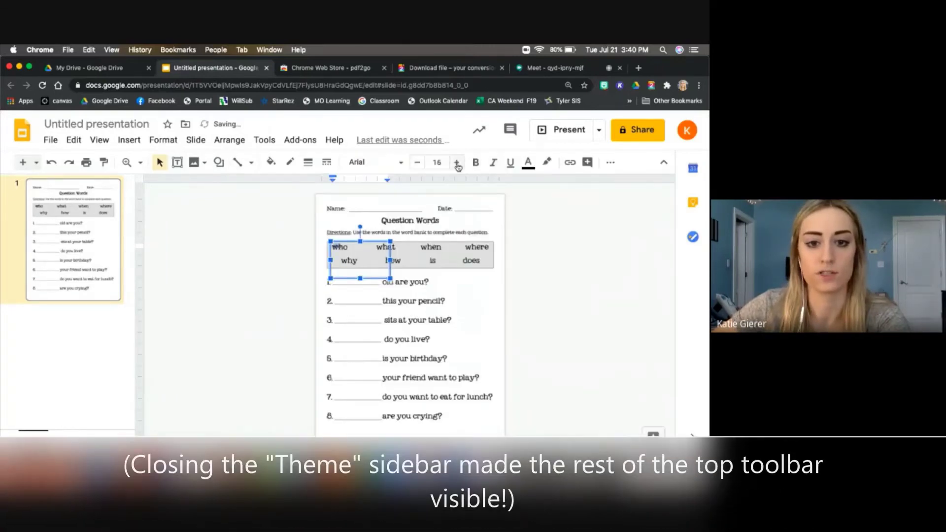
{"action": "left_click", "coordinate": [457, 162]}
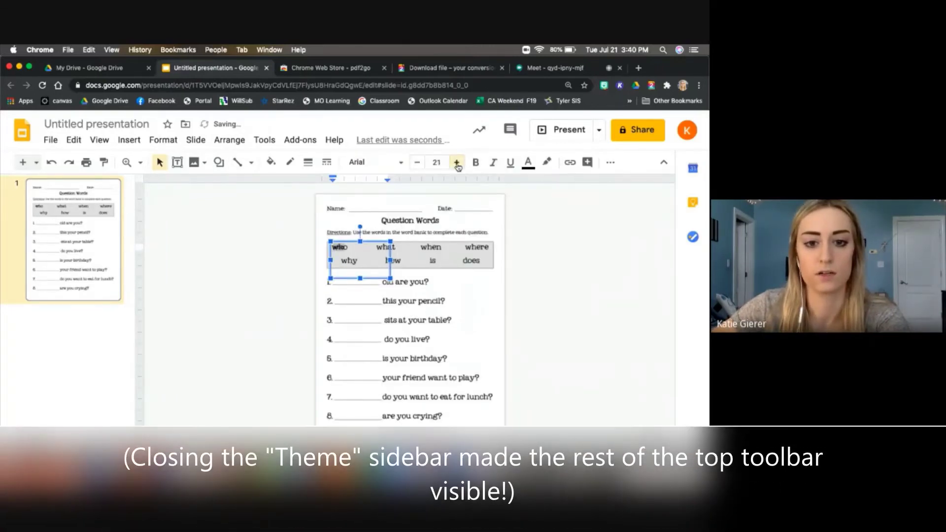
{"action": "left_click", "coordinate": [458, 163]}
{"action": "left_click", "coordinate": [457, 162]}
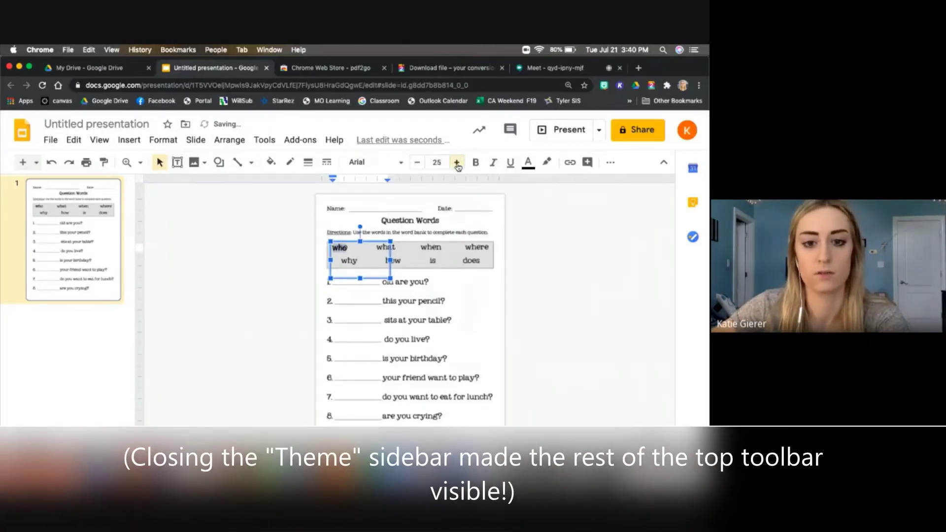
Give the 'who' box a highlight colour, shrink it to fit the word and set its border weight
{"action": "left_click", "coordinate": [545, 163]}
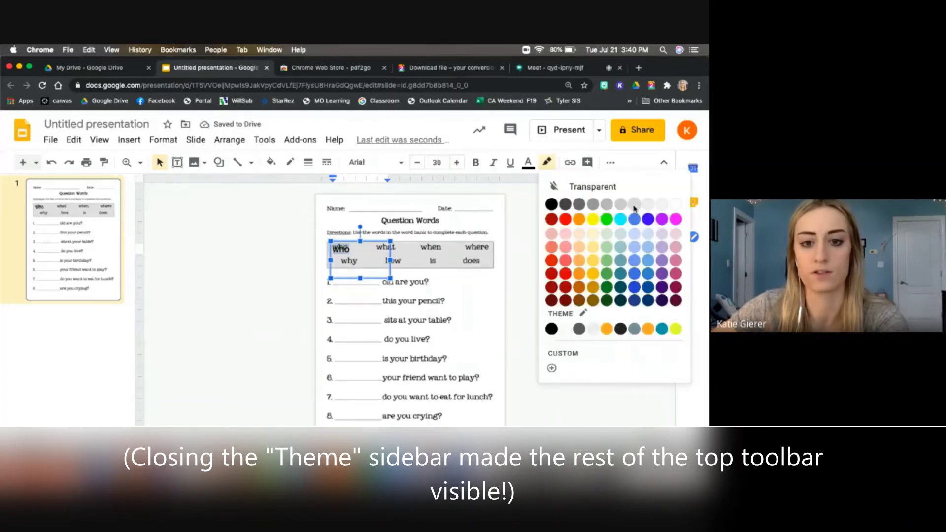
{"action": "left_click", "coordinate": [633, 208]}
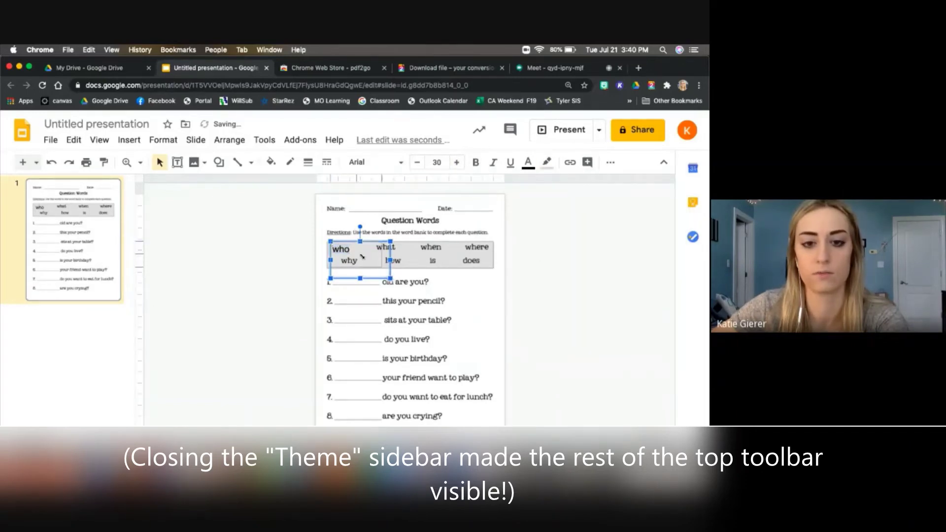
{"action": "left_click_drag", "start_coordinate": [390, 278], "coordinate": [354, 258]}
{"action": "left_click", "coordinate": [308, 163]}
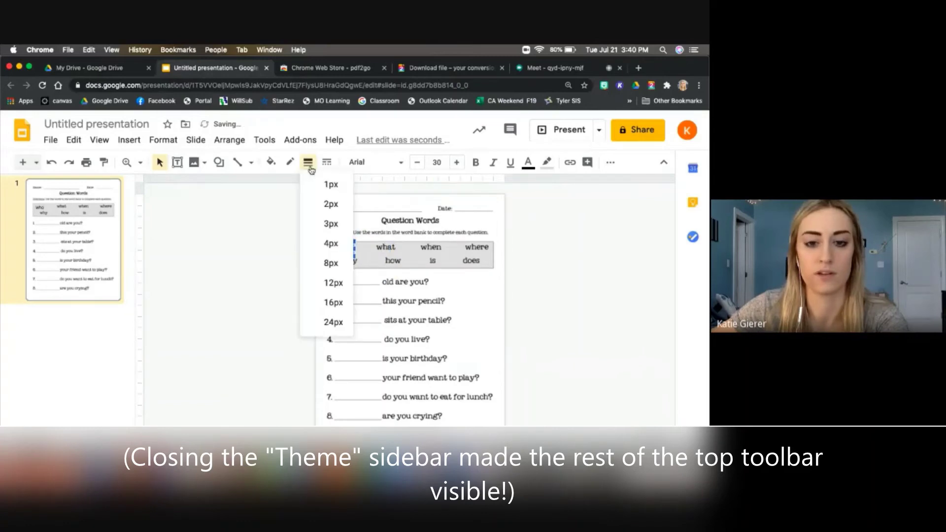
{"action": "left_click", "coordinate": [336, 224]}
{"action": "left_click", "coordinate": [379, 268]}
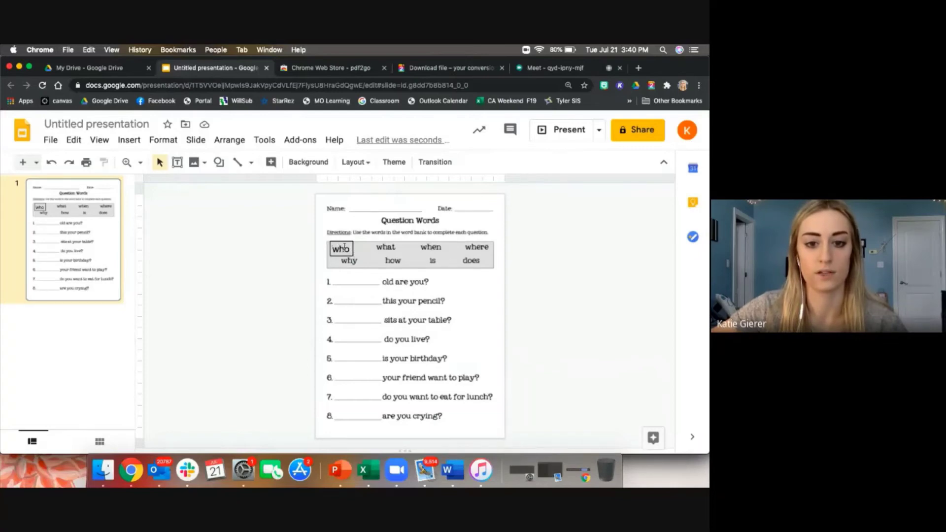
{"action": "left_click", "coordinate": [348, 244]}
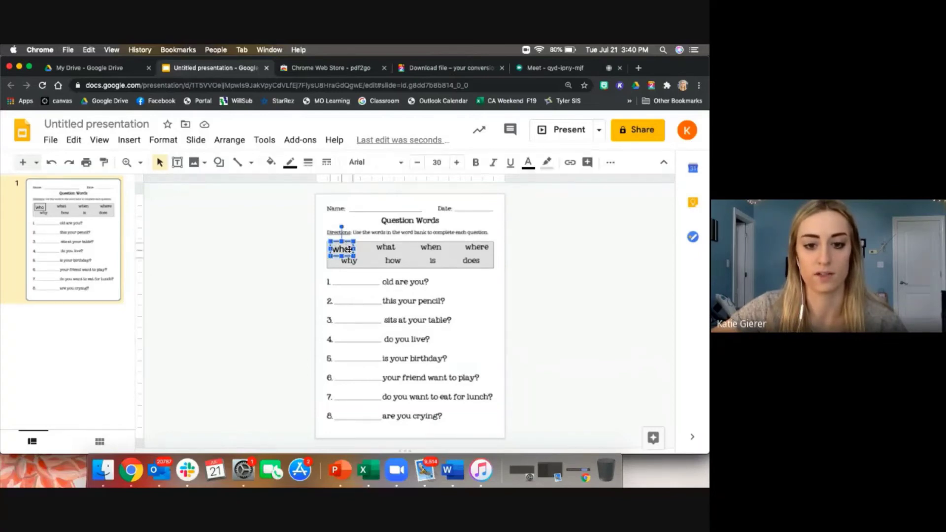
{"action": "mouse_move", "coordinate": [348, 249]}
{"action": "left_mouse_down"}
{"action": "mouse_move", "coordinate": [367, 302]}
{"action": "mouse_move", "coordinate": [356, 317]}
{"action": "left_mouse_up"}
{"action": "left_click", "coordinate": [366, 337]}
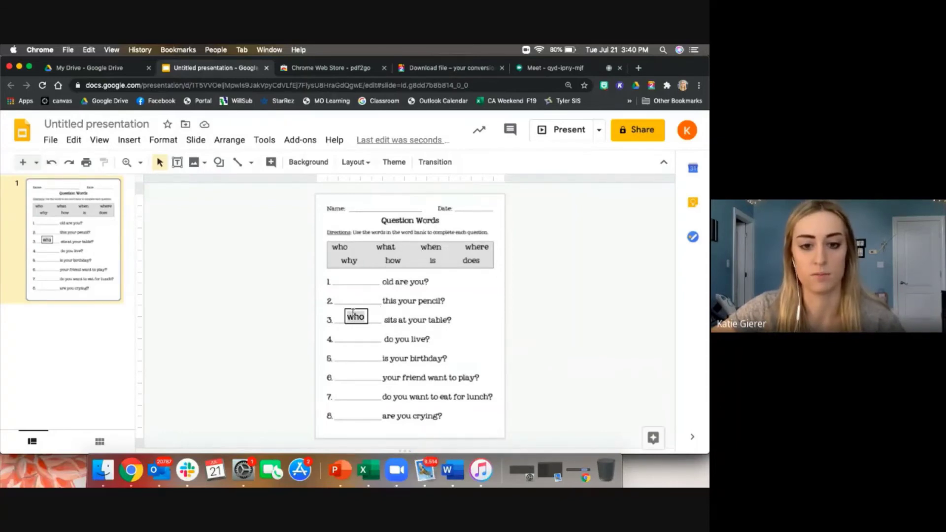
{"action": "left_click_drag", "start_coordinate": [357, 309], "coordinate": [341, 247]}
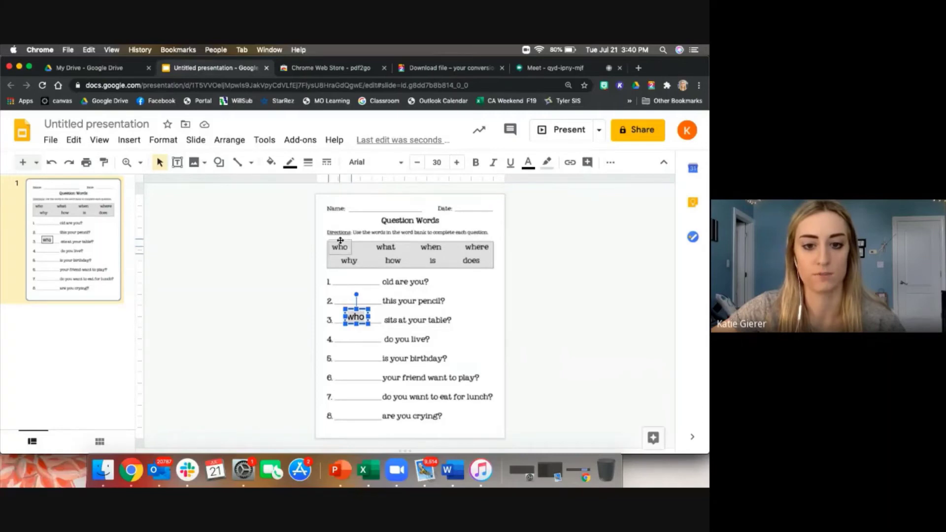
{"action": "left_click", "coordinate": [494, 283]}
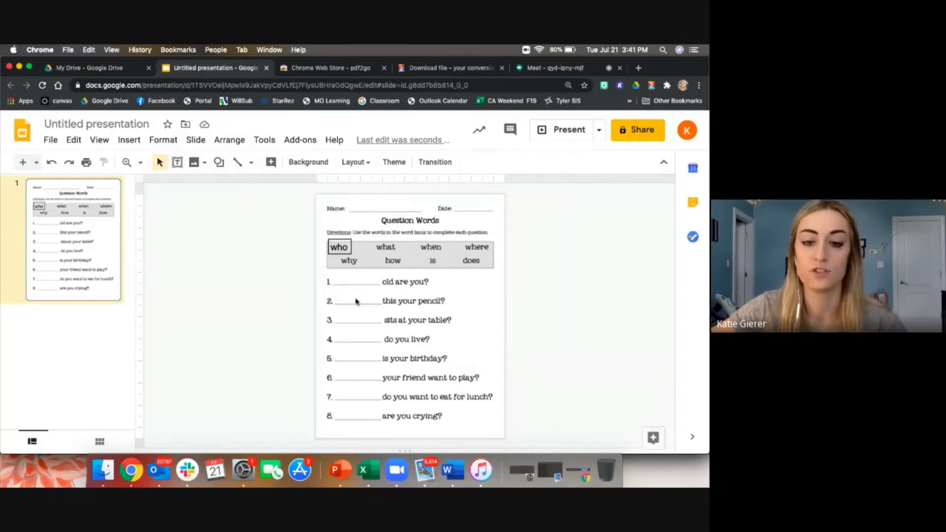
Add an answer box with a 2px border over the blank on line 1
{"action": "left_click", "coordinate": [177, 162]}
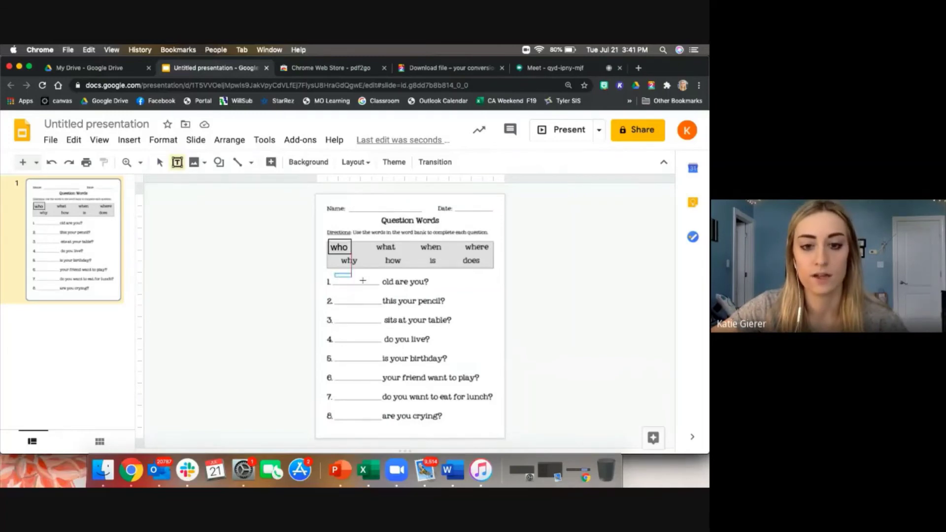
{"action": "left_click_drag", "start_coordinate": [362, 281], "coordinate": [378, 285]}
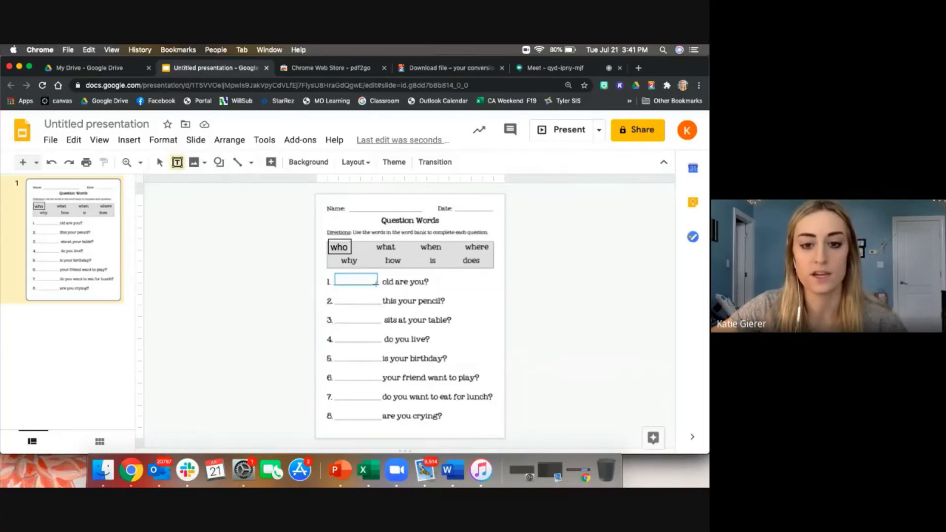
{"action": "left_click_drag", "start_coordinate": [377, 286], "coordinate": [376, 281]}
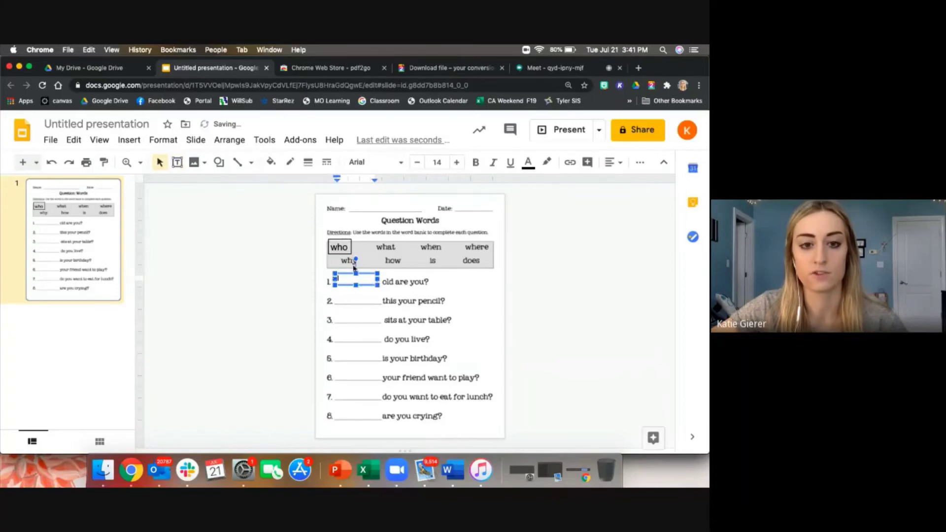
{"action": "left_click", "coordinate": [308, 163]}
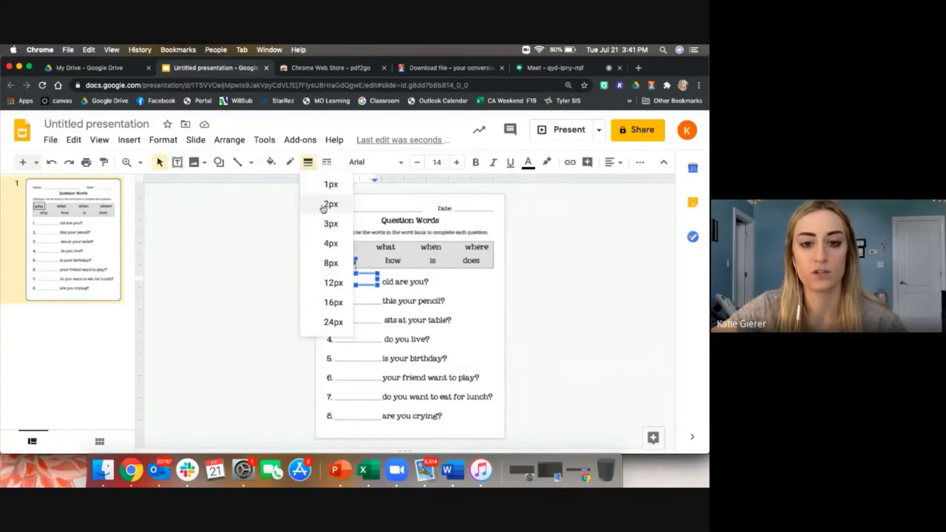
{"action": "left_click", "coordinate": [329, 204]}
{"action": "left_click", "coordinate": [387, 293]}
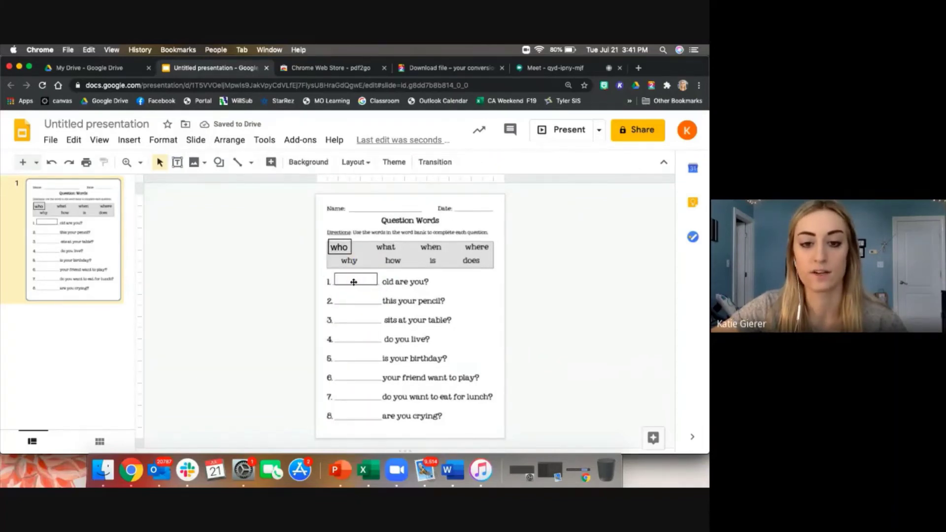
Enlarge the 'How' text inside the line 1 answer box
{"action": "left_click", "coordinate": [344, 282]}
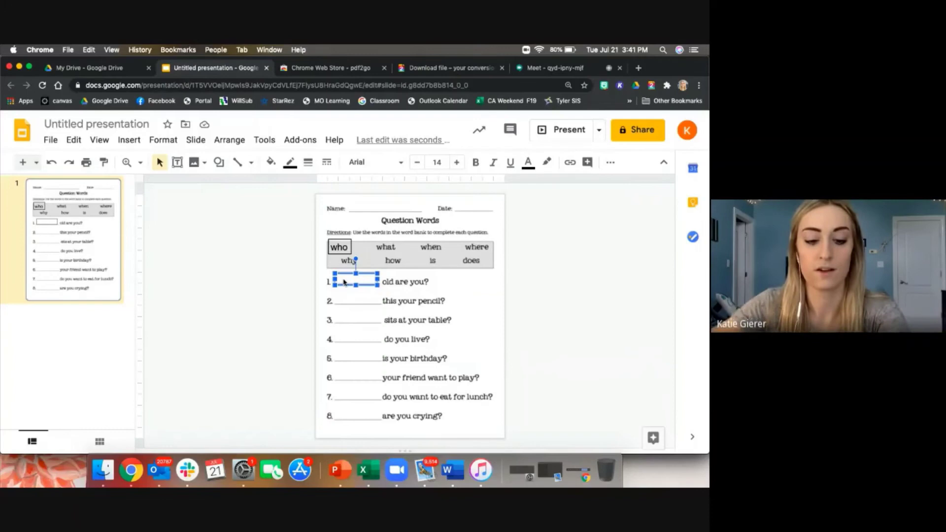
{"action": "type", "text": "how"}
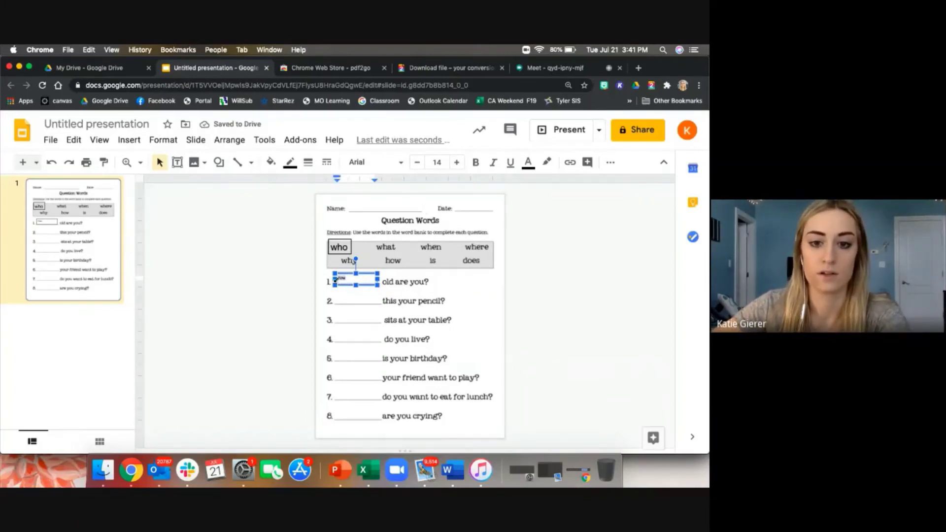
{"action": "left_click", "coordinate": [456, 162]}
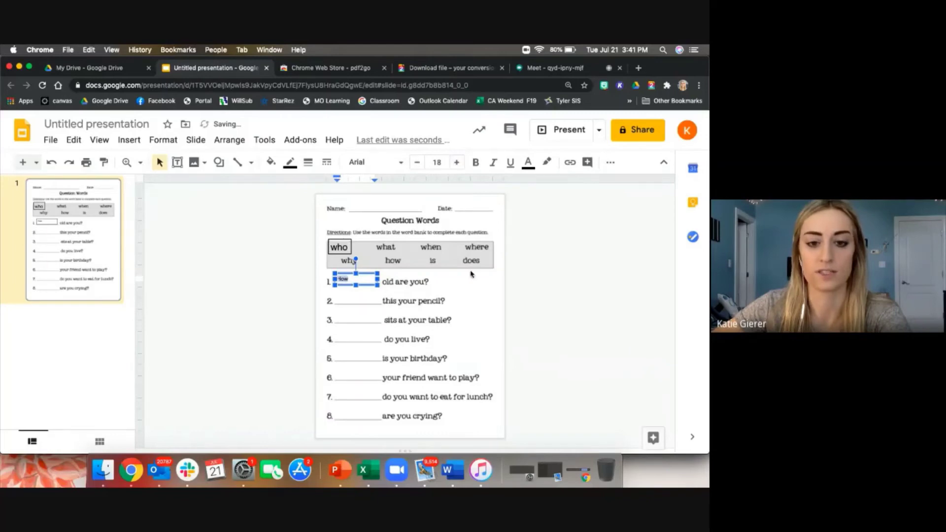
{"action": "left_click", "coordinate": [580, 404]}
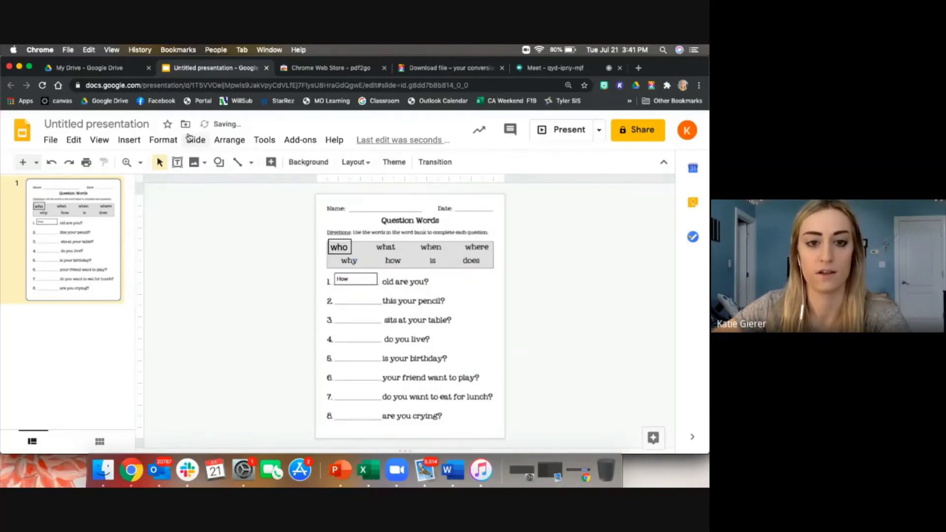
{"action": "left_click", "coordinate": [360, 278]}
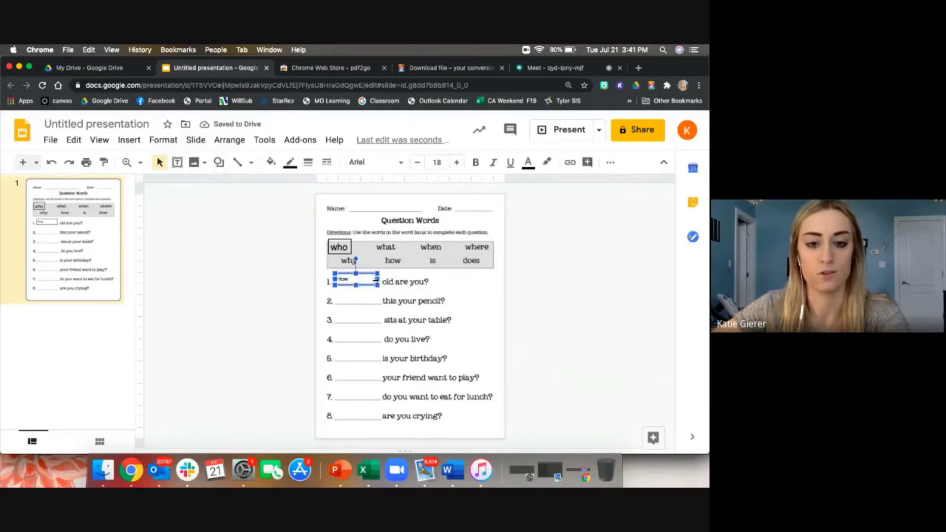
Add an empty bordered answer box over the blank on line 2
{"action": "left_click", "coordinate": [177, 163]}
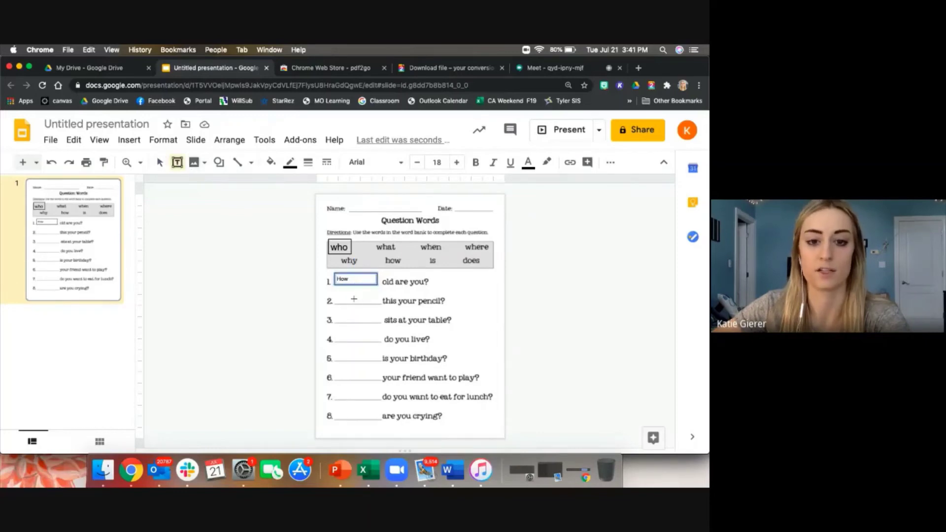
{"action": "left_click_drag", "start_coordinate": [337, 294], "coordinate": [379, 307]}
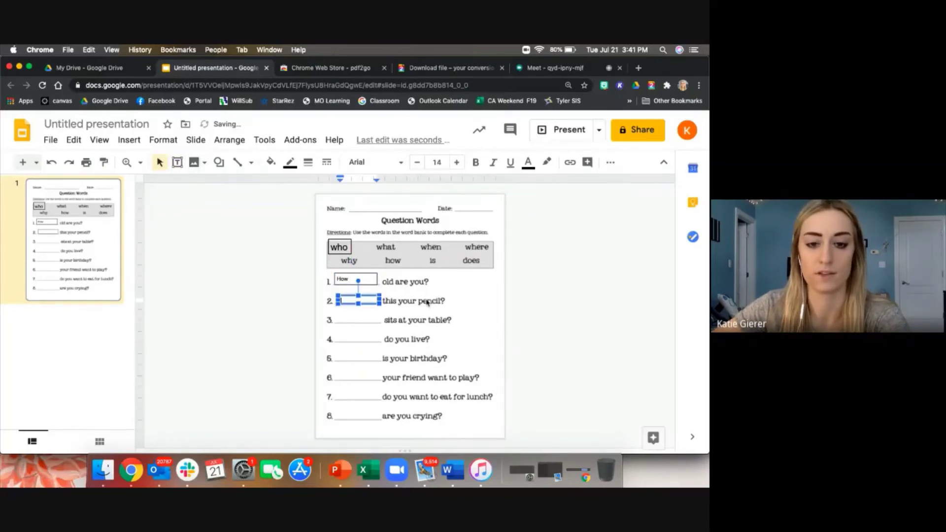
{"action": "left_click", "coordinate": [307, 162]}
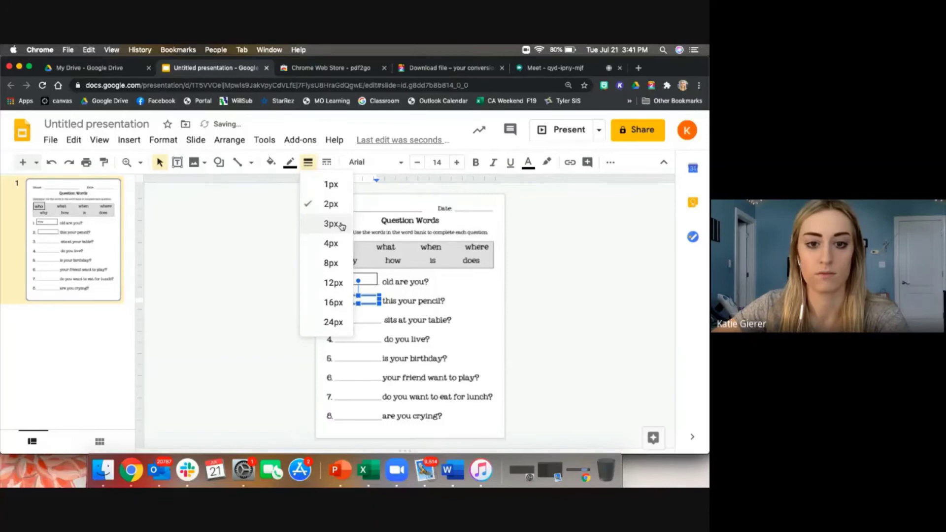
{"action": "left_click", "coordinate": [325, 224]}
{"action": "left_click", "coordinate": [389, 372]}
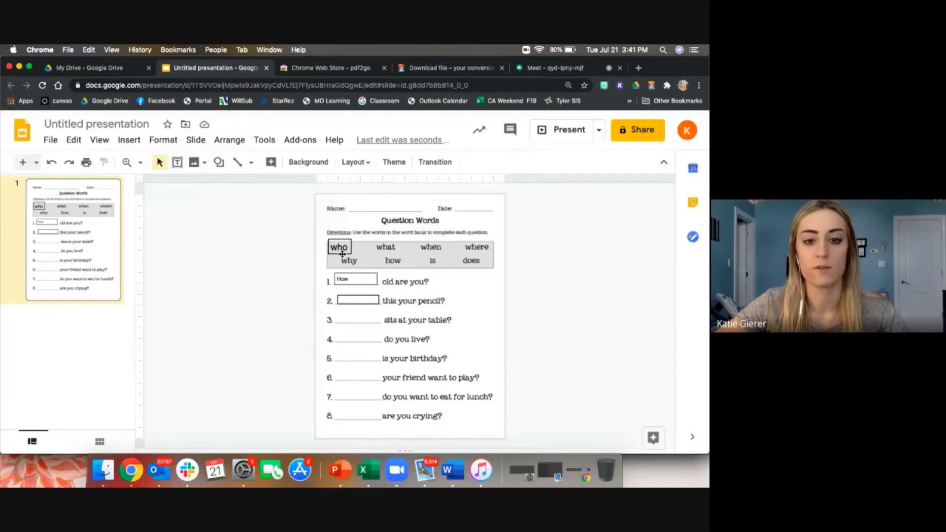
Move the 'who' box slightly higher on the word bank and bring up the shapes list
{"action": "left_click_drag", "start_coordinate": [344, 254], "coordinate": [362, 350]}
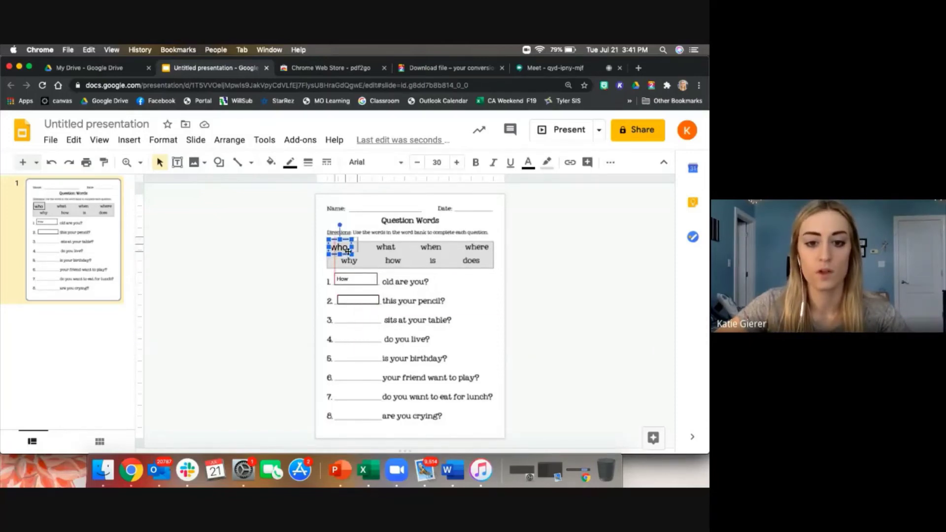
{"action": "left_click_drag", "start_coordinate": [362, 351], "coordinate": [346, 244]}
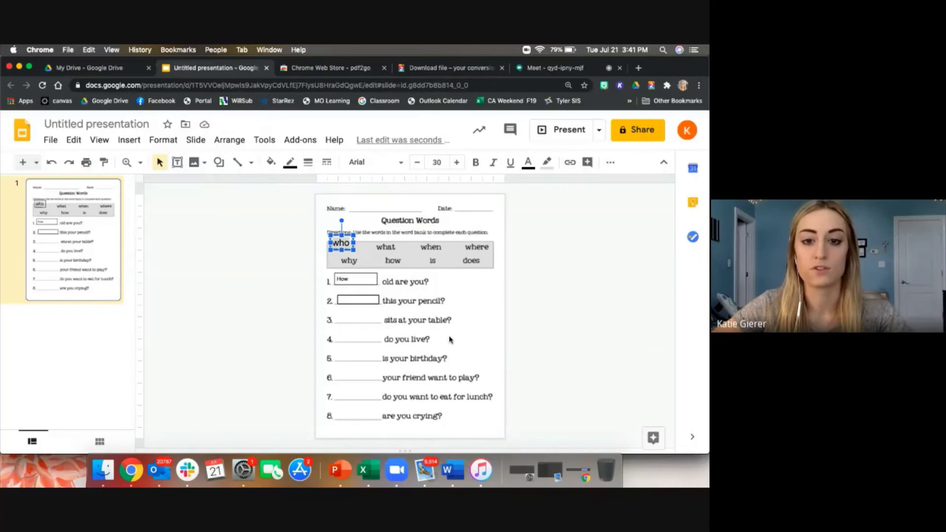
{"action": "left_click", "coordinate": [219, 162]}
{"action": "mouse_move", "coordinate": [249, 184]}
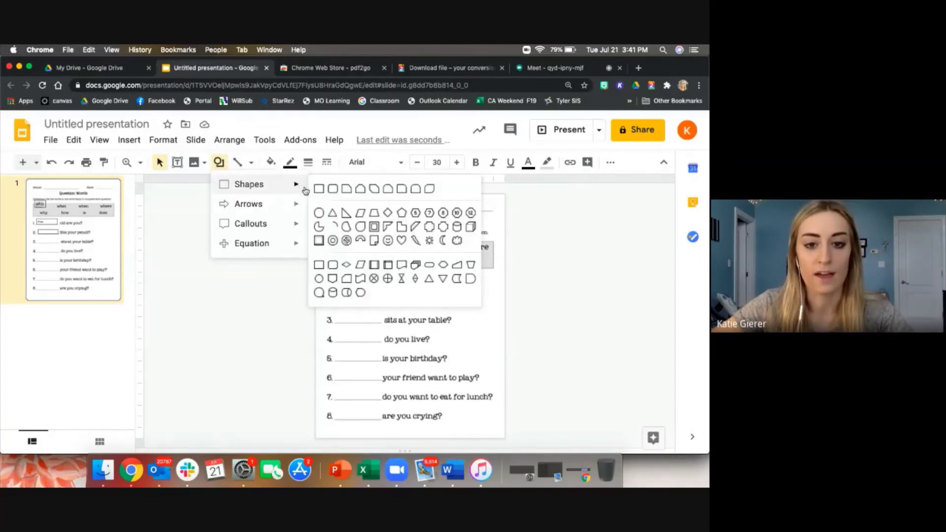
Draw a small oval beside question 1 with transparent fill and a thick red outline
{"action": "left_click", "coordinate": [320, 214]}
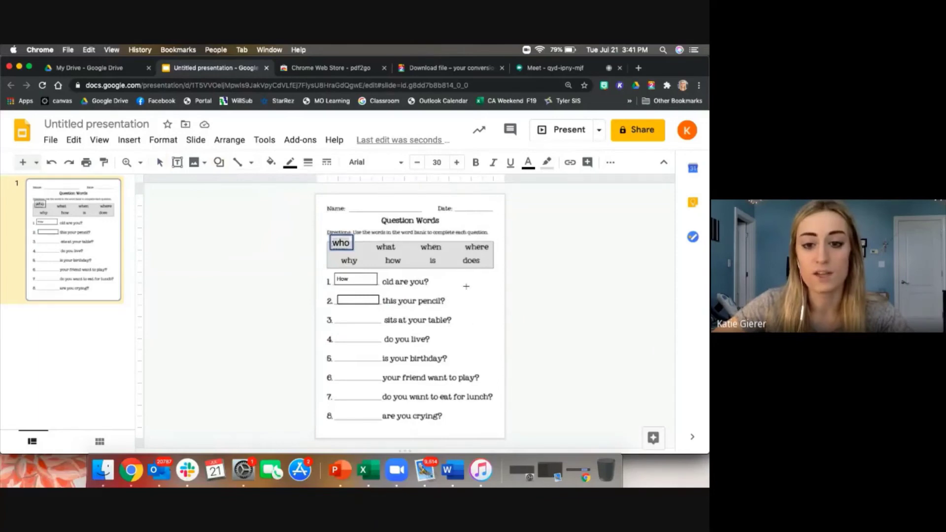
{"action": "left_click_drag", "start_coordinate": [463, 281], "coordinate": [492, 304]}
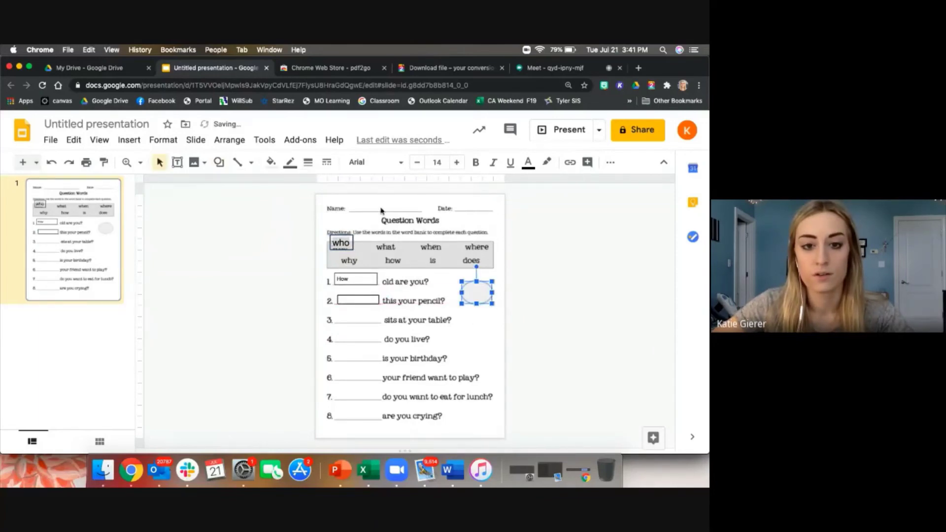
{"action": "left_click", "coordinate": [269, 162]}
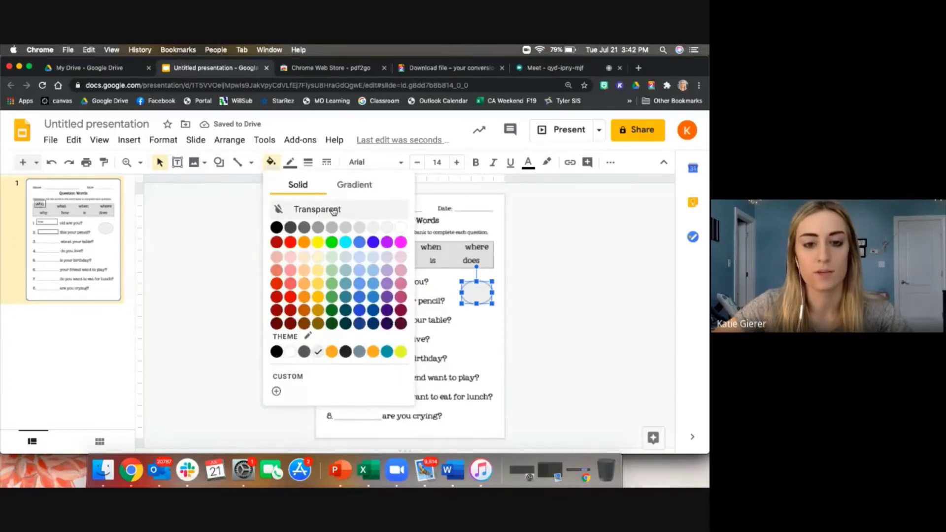
{"action": "left_click", "coordinate": [335, 211]}
{"action": "left_click", "coordinate": [290, 162]}
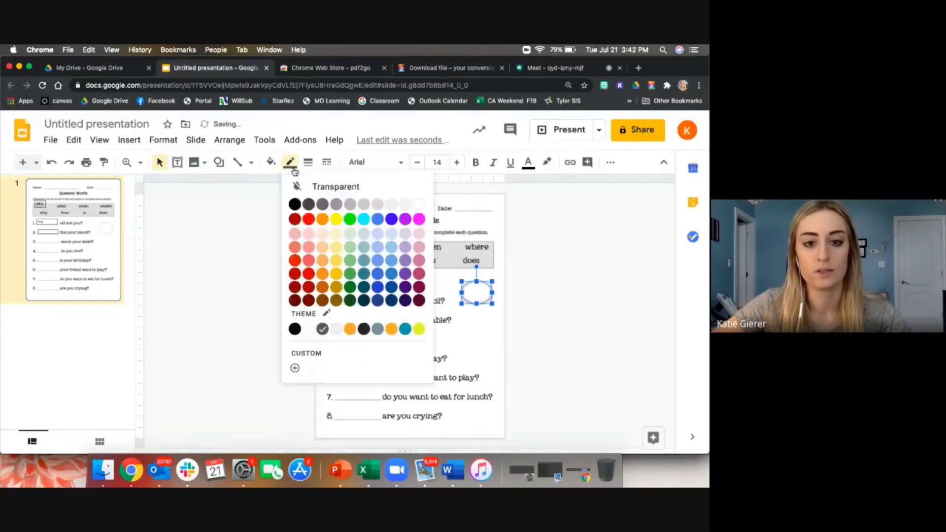
{"action": "left_click", "coordinate": [309, 218]}
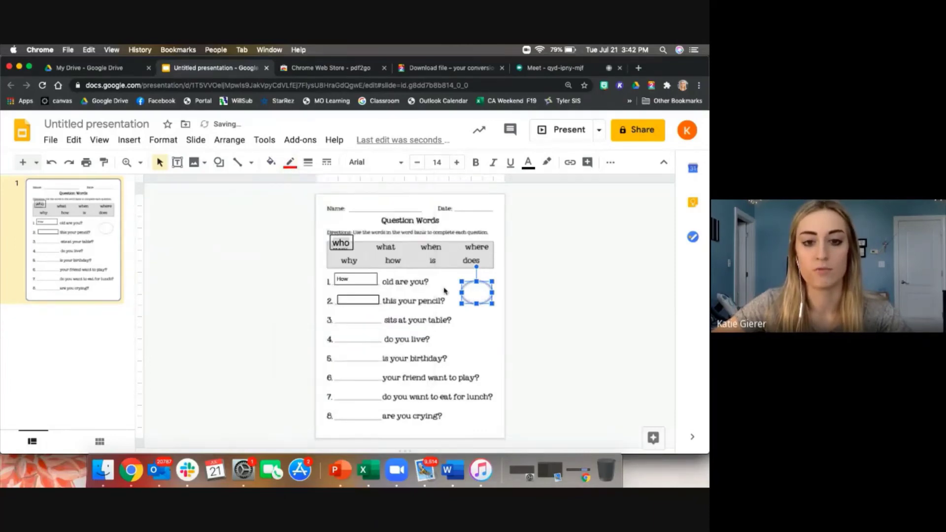
{"action": "left_click", "coordinate": [308, 163]}
{"action": "left_click", "coordinate": [311, 245]}
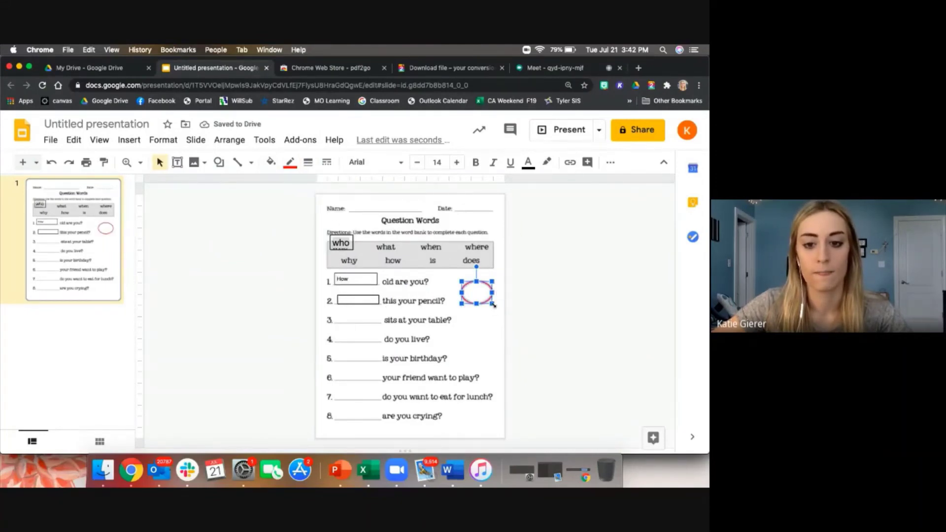
{"action": "left_click_drag", "start_coordinate": [493, 304], "coordinate": [486, 298]}
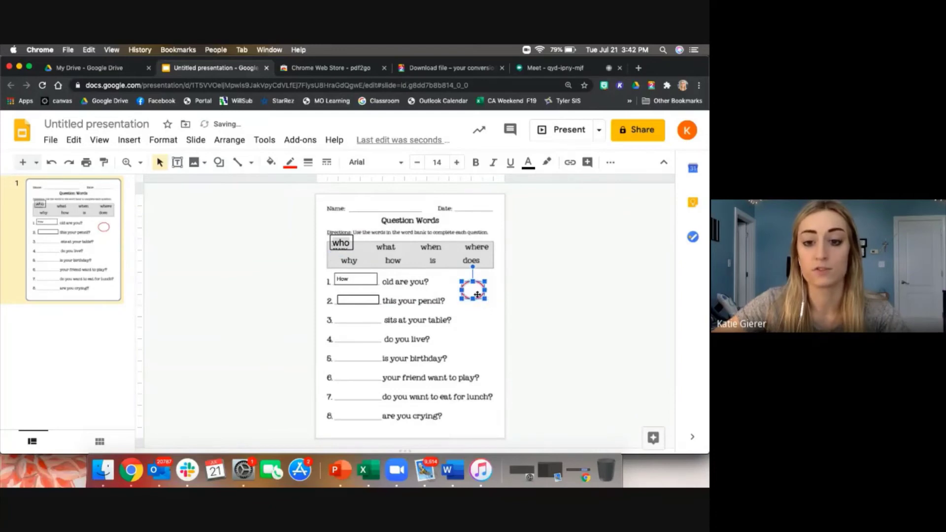
Copy the red oval and paste a duplicate onto the slide, undoing an accidental paste
{"action": "right_click", "coordinate": [474, 293]}
{"action": "left_click", "coordinate": [513, 198]}
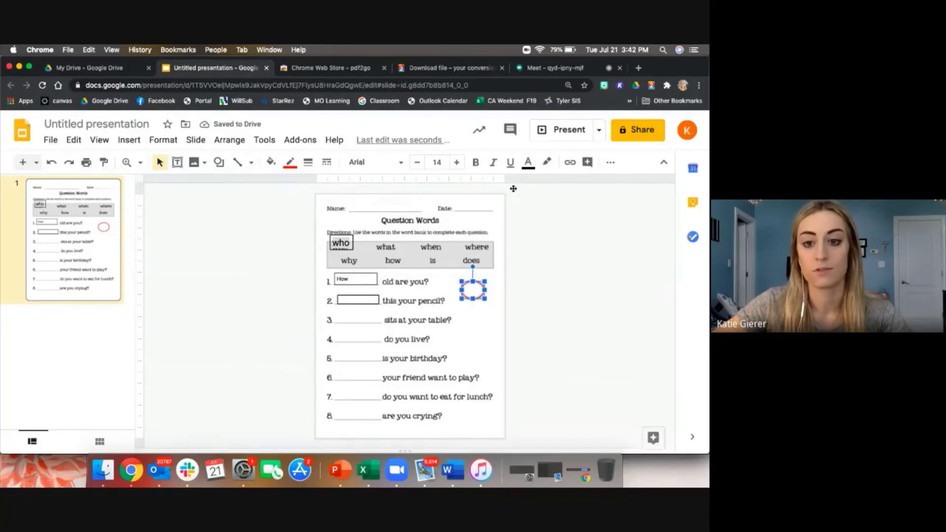
{"action": "left_click", "coordinate": [51, 162]}
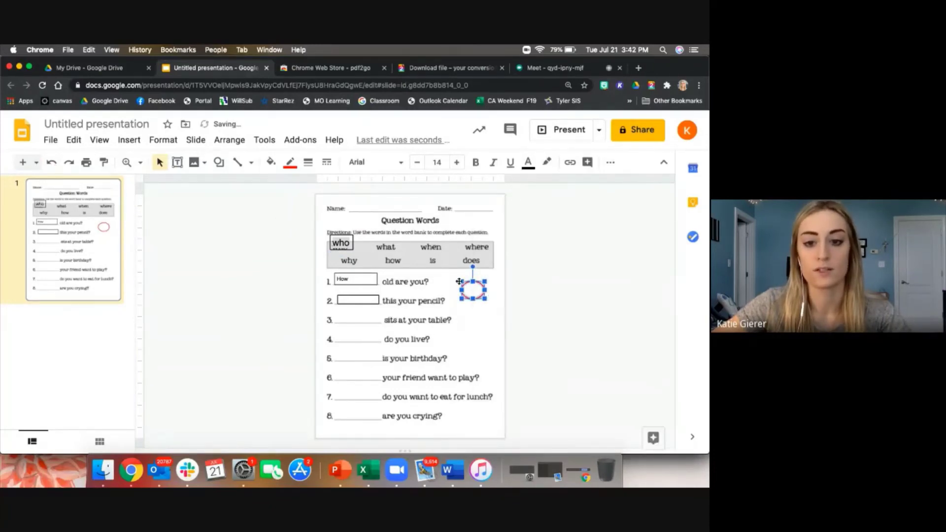
{"action": "right_click", "coordinate": [473, 290]}
{"action": "left_click", "coordinate": [510, 183]}
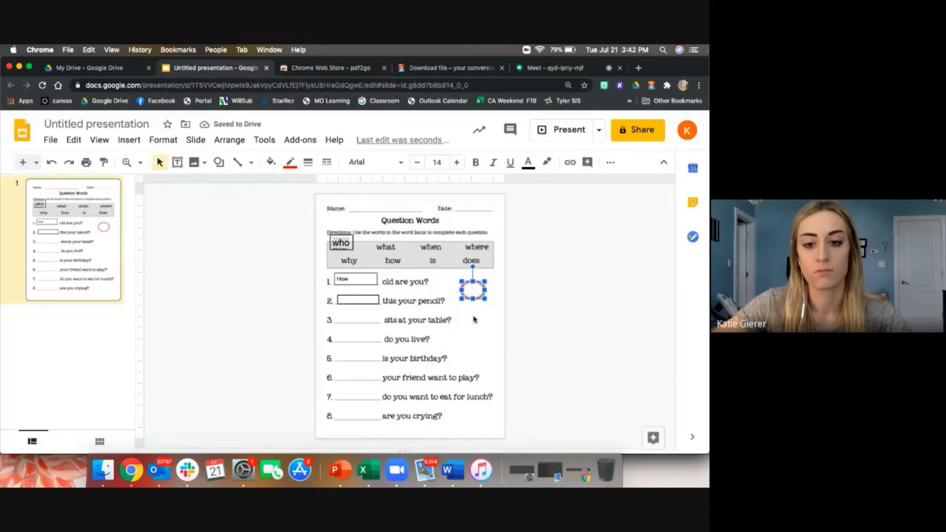
{"action": "right_click", "coordinate": [505, 279]}
{"action": "left_click", "coordinate": [509, 240]}
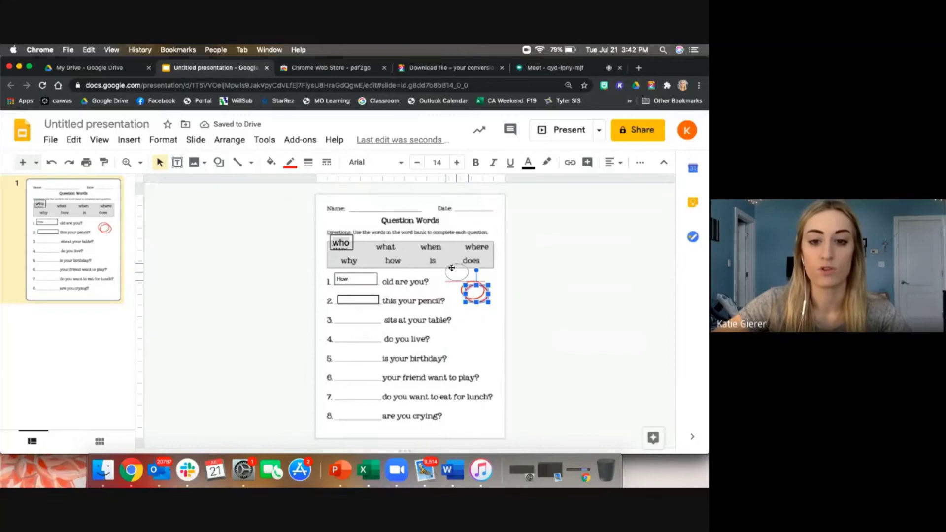
Place the two red ovals around the words 'when' and 'how' in the word bank
{"action": "left_click_drag", "start_coordinate": [475, 291], "coordinate": [431, 247]}
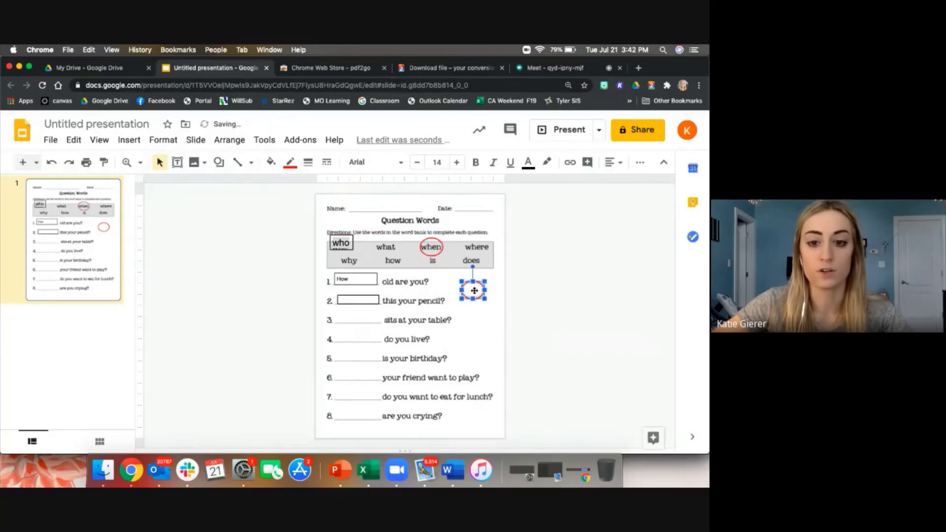
{"action": "left_click_drag", "start_coordinate": [473, 288], "coordinate": [392, 260]}
{"action": "left_click", "coordinate": [478, 315]}
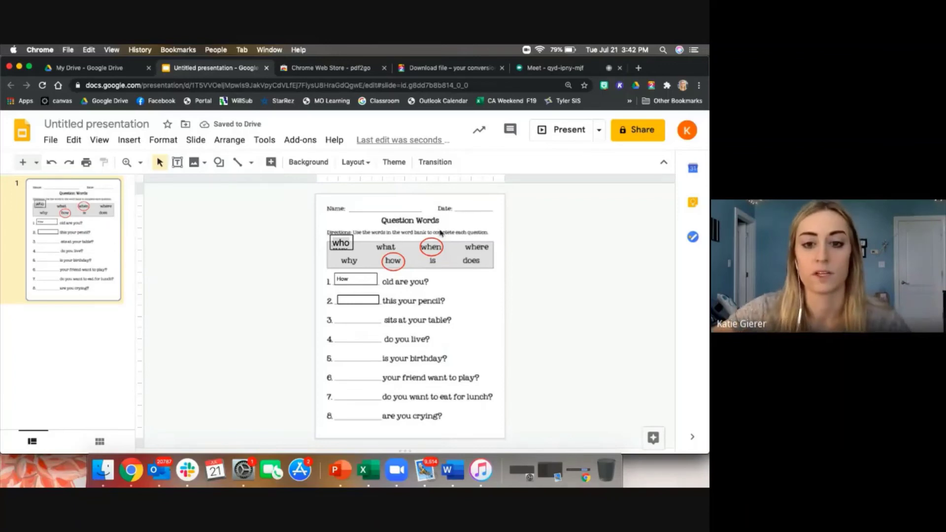
Move the 'when' oval beside question 2 and the 'how' oval beside question 3
{"action": "left_click", "coordinate": [432, 247]}
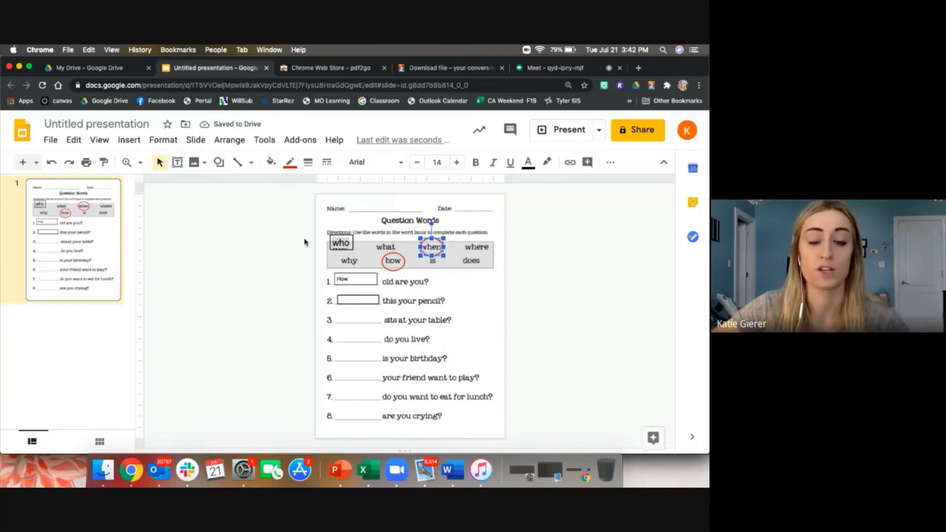
{"action": "left_click", "coordinate": [219, 164]}
{"action": "left_click", "coordinate": [455, 279]}
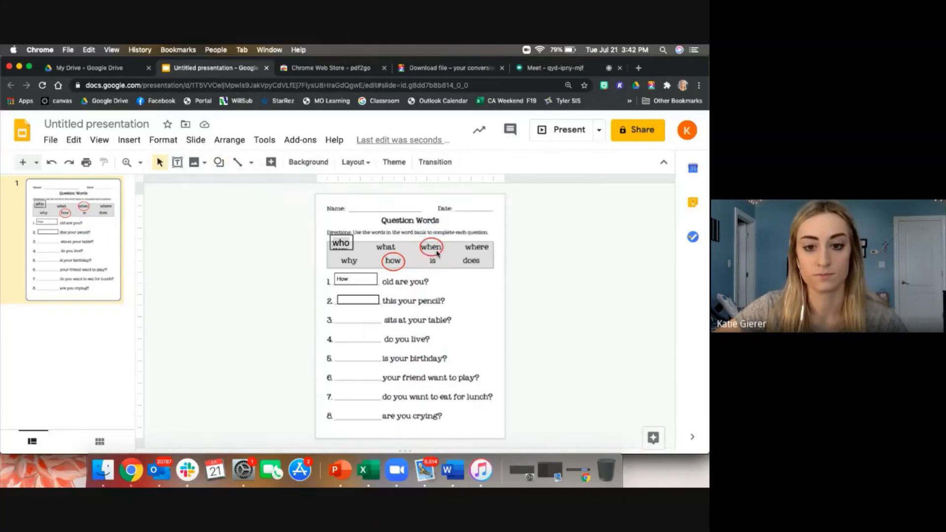
{"action": "left_click", "coordinate": [435, 253]}
{"action": "left_click_drag", "start_coordinate": [432, 248], "coordinate": [484, 291]}
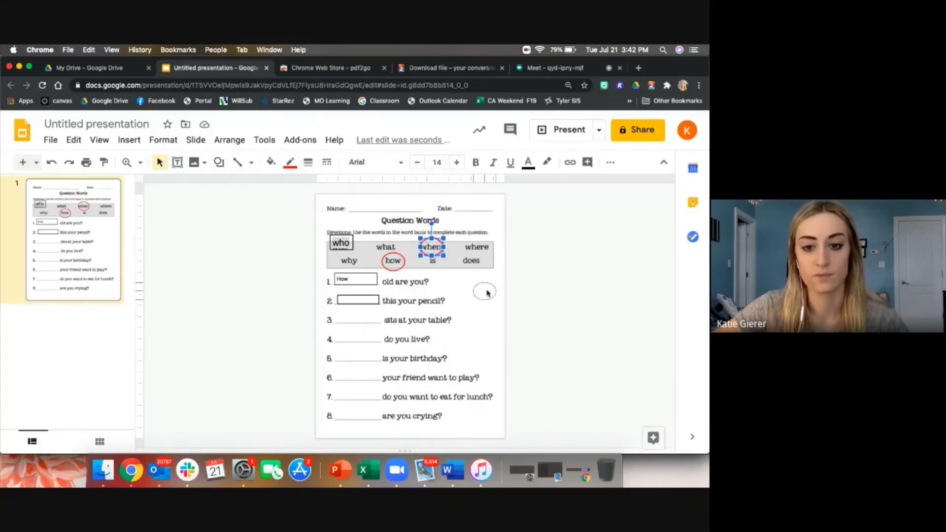
{"action": "left_click_drag", "start_coordinate": [392, 260], "coordinate": [487, 319]}
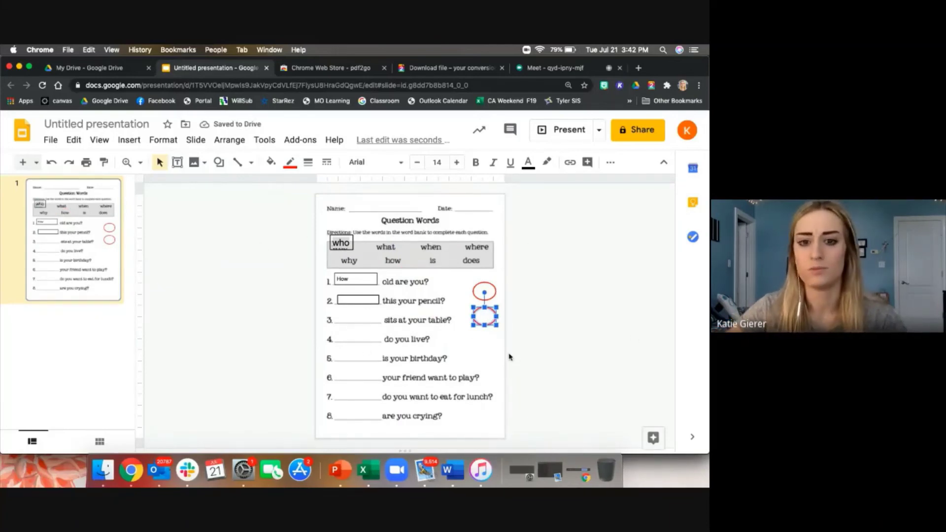
{"action": "left_click", "coordinate": [531, 342]}
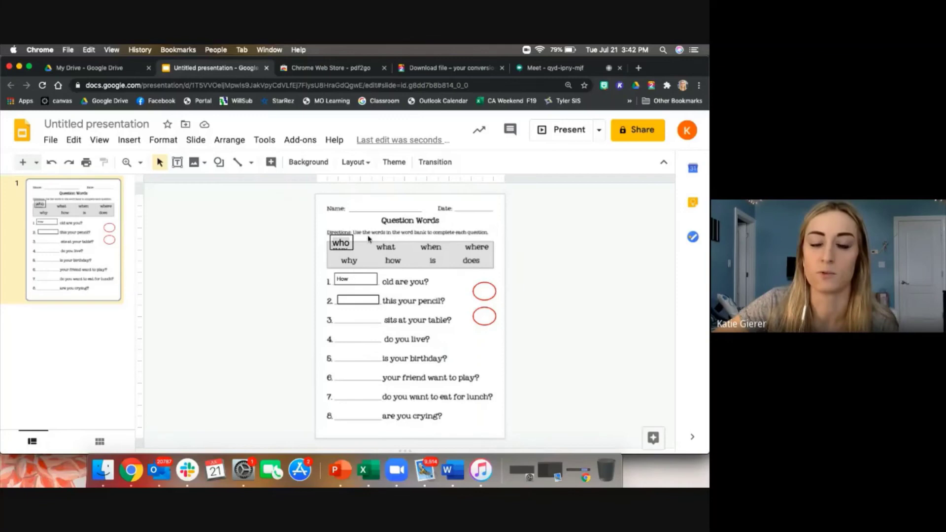
Add a 'New directions' text box over the word bank with larger text and a white highlight
{"action": "left_click", "coordinate": [177, 162]}
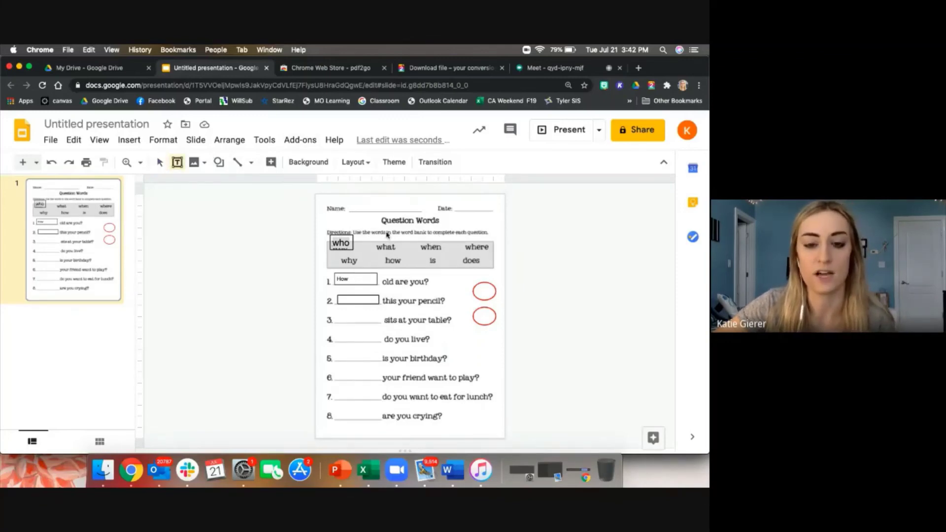
{"action": "left_click_drag", "start_coordinate": [358, 234], "coordinate": [511, 251]}
{"action": "type", "text": "How does"}
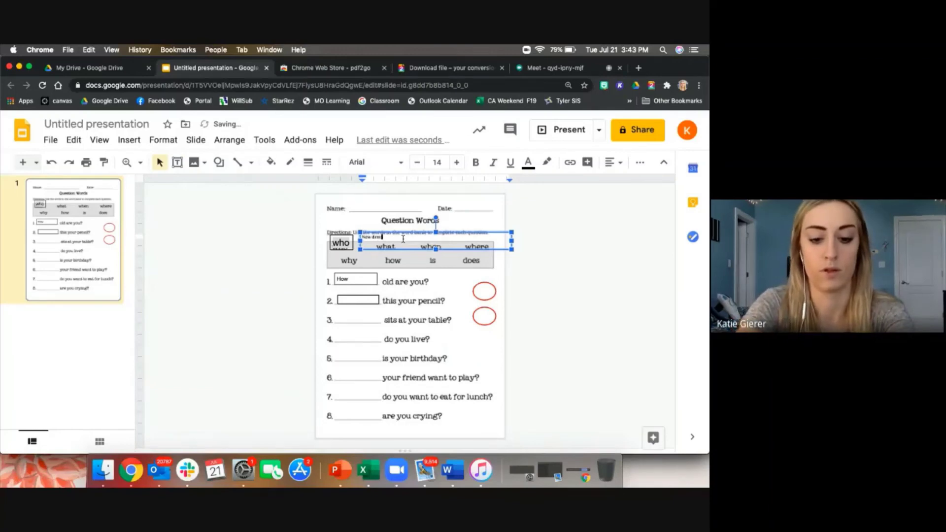
{"action": "type", "text": "irections"}
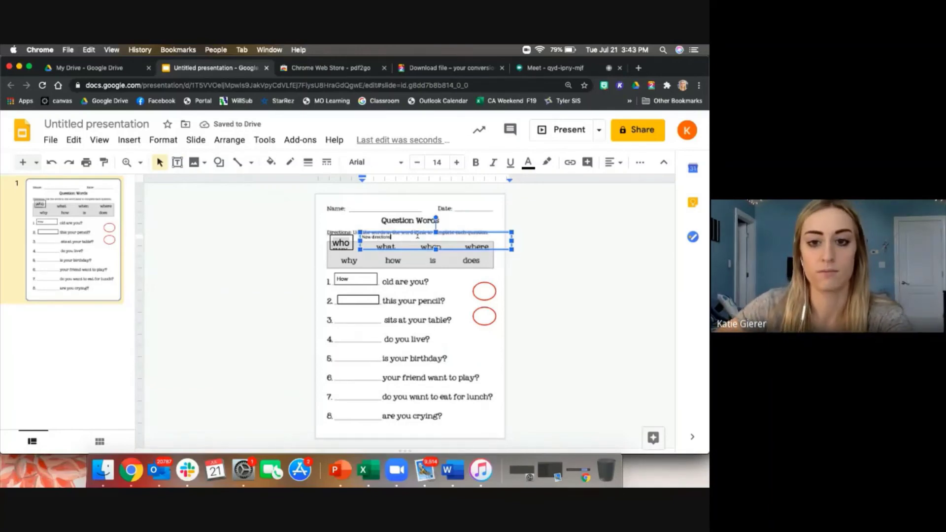
{"action": "left_click", "coordinate": [456, 162]}
{"action": "left_click", "coordinate": [457, 162]}
{"action": "left_click", "coordinate": [456, 162]}
{"action": "left_click", "coordinate": [456, 162]}
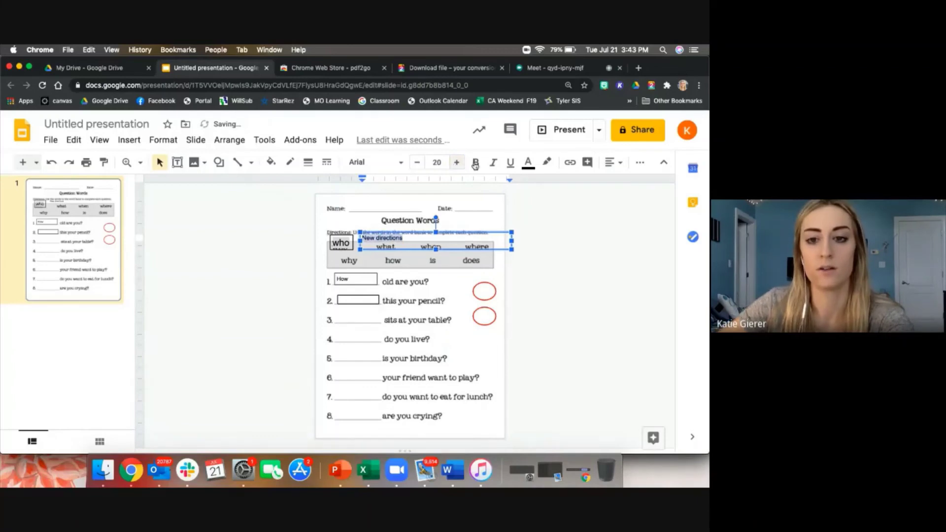
{"action": "left_click", "coordinate": [547, 162]}
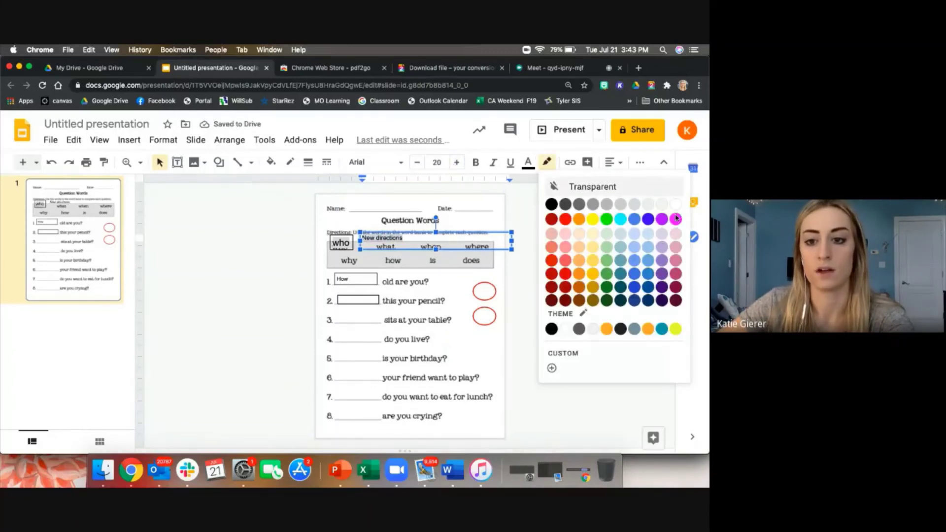
{"action": "left_click", "coordinate": [676, 206]}
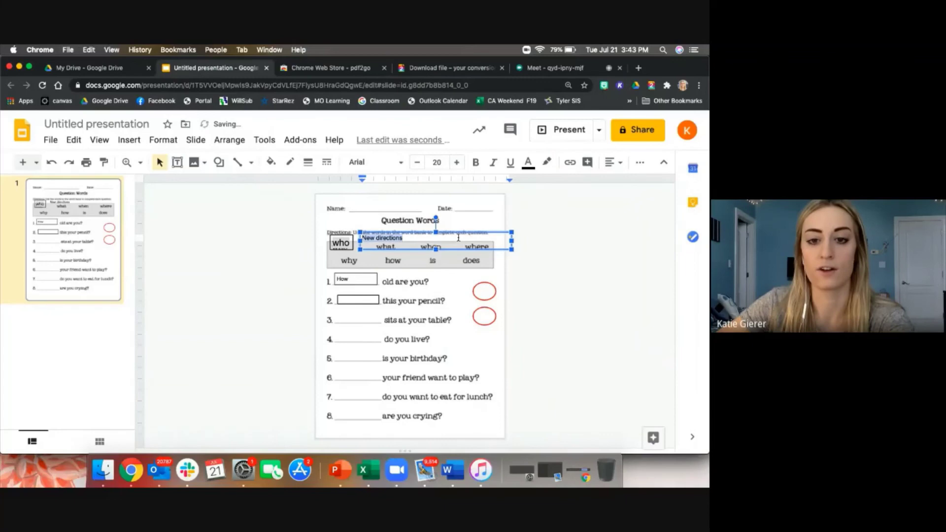
Enlarge 'New directions' to size 26 and position it under the title over the directions line
{"action": "left_click_drag", "start_coordinate": [425, 237], "coordinate": [428, 231]}
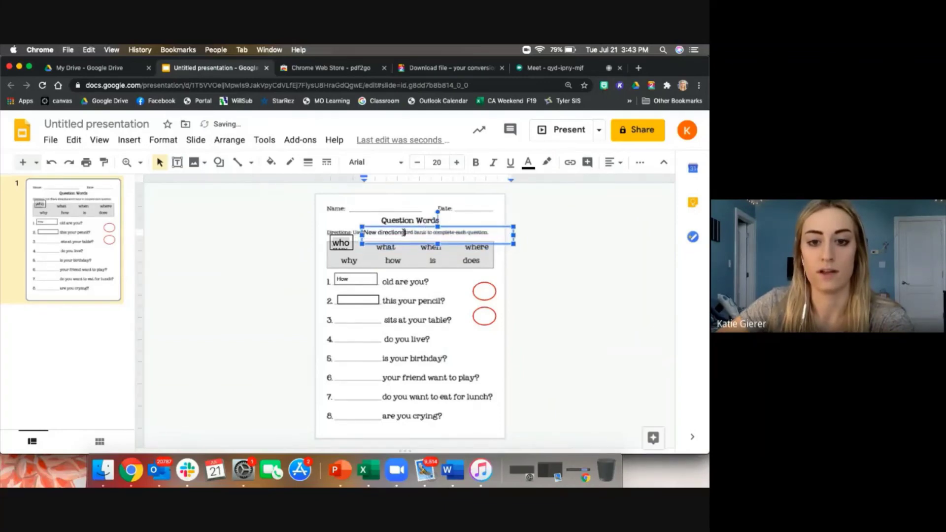
{"action": "double_click", "coordinate": [384, 232]}
{"action": "left_click", "coordinate": [457, 162]}
{"action": "left_click", "coordinate": [457, 162]}
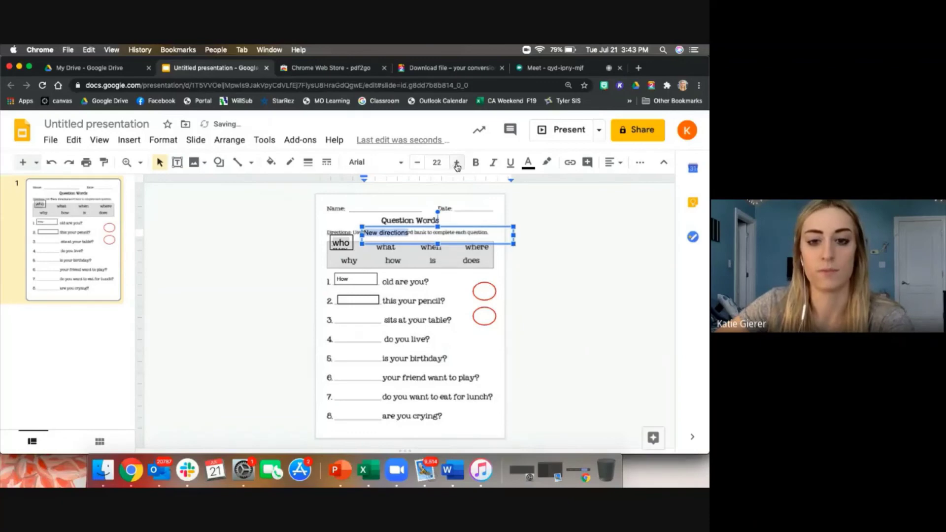
{"action": "left_click", "coordinate": [457, 162]}
{"action": "left_click", "coordinate": [457, 162]}
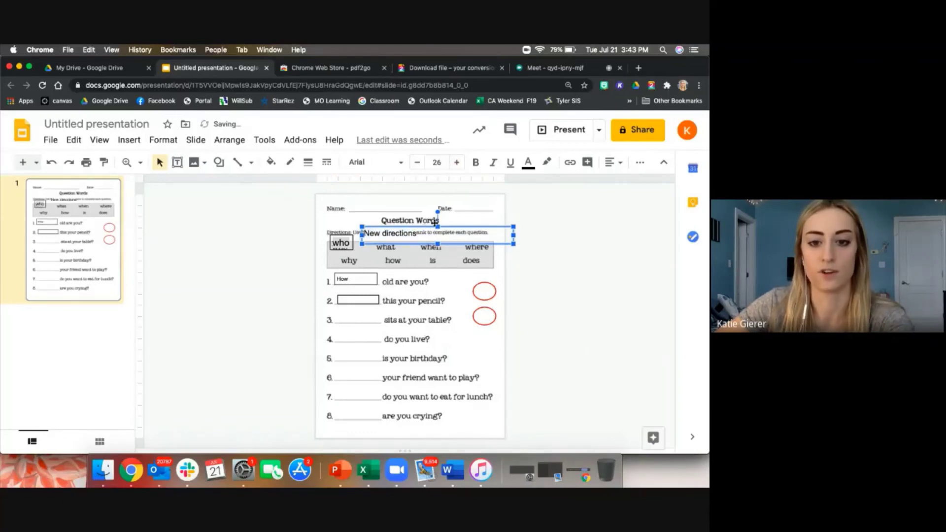
{"action": "left_click_drag", "start_coordinate": [427, 236], "coordinate": [452, 225]}
{"action": "left_click", "coordinate": [526, 281]}
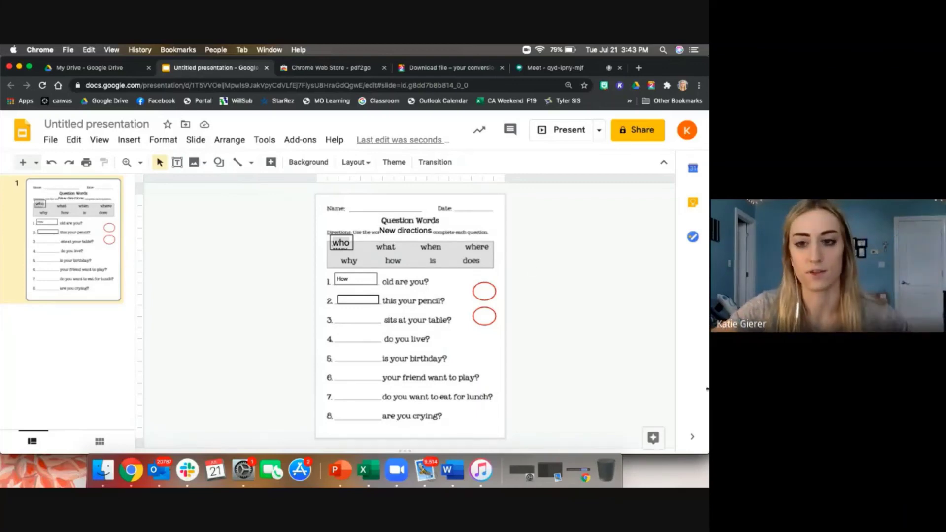
{"action": "left_click", "coordinate": [424, 232]}
{"action": "right_click", "coordinate": [427, 235]}
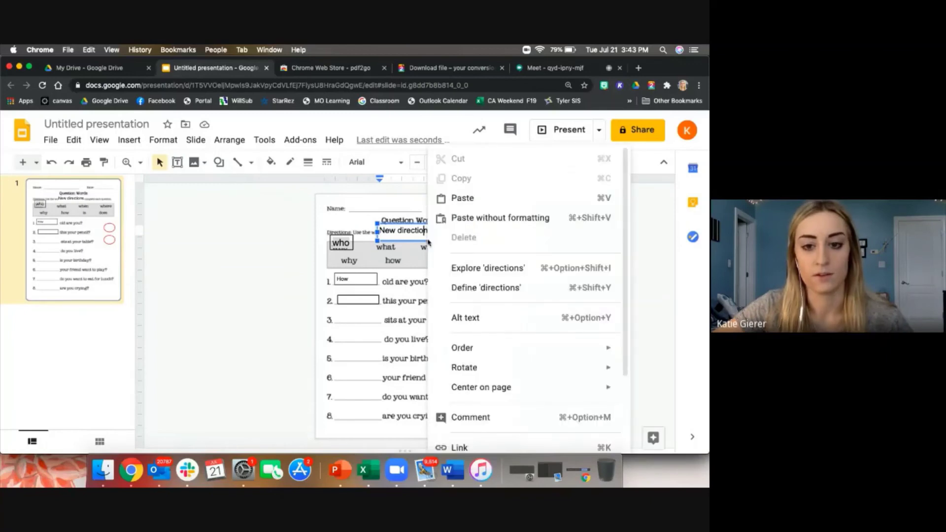
{"action": "left_click", "coordinate": [576, 307]}
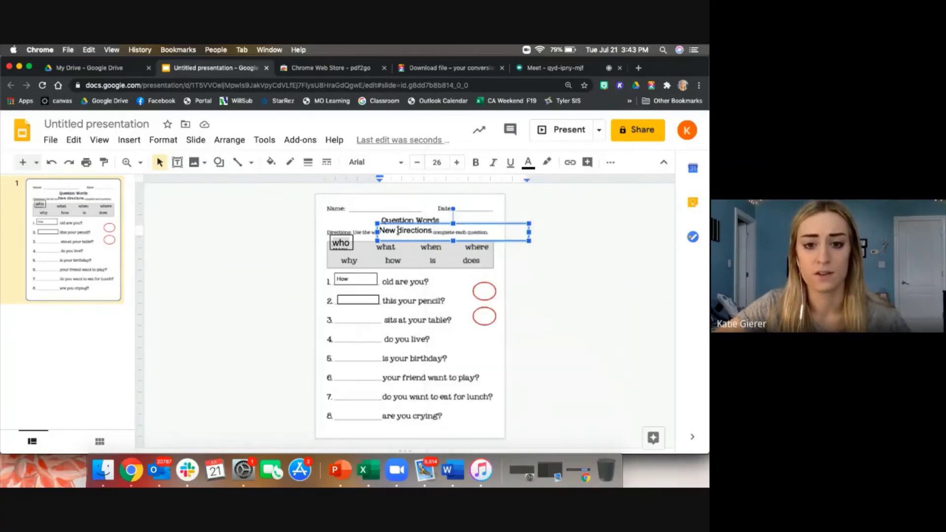
{"action": "left_click", "coordinate": [577, 307]}
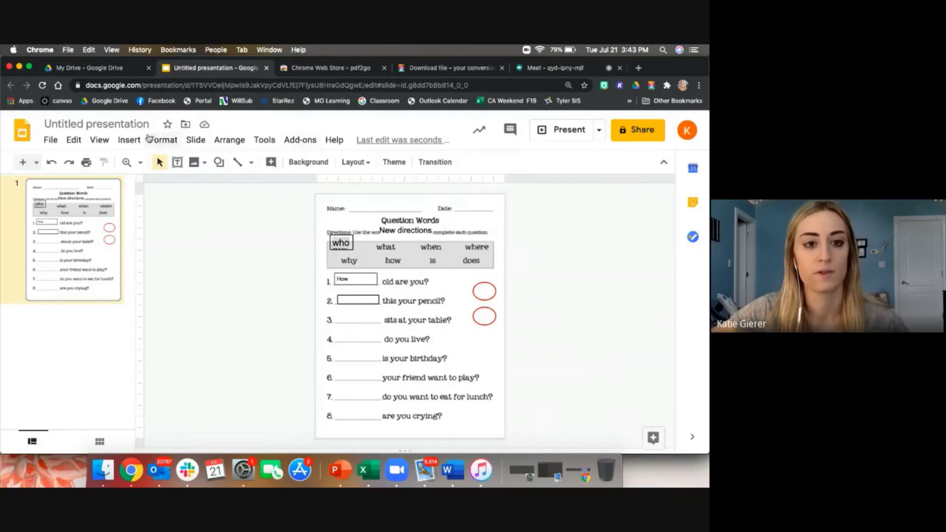
Rename the presentation 'Question Words' and add a blank slide with Ctrl+M
{"action": "left_click", "coordinate": [96, 124]}
{"action": "type", "text": "Question"}
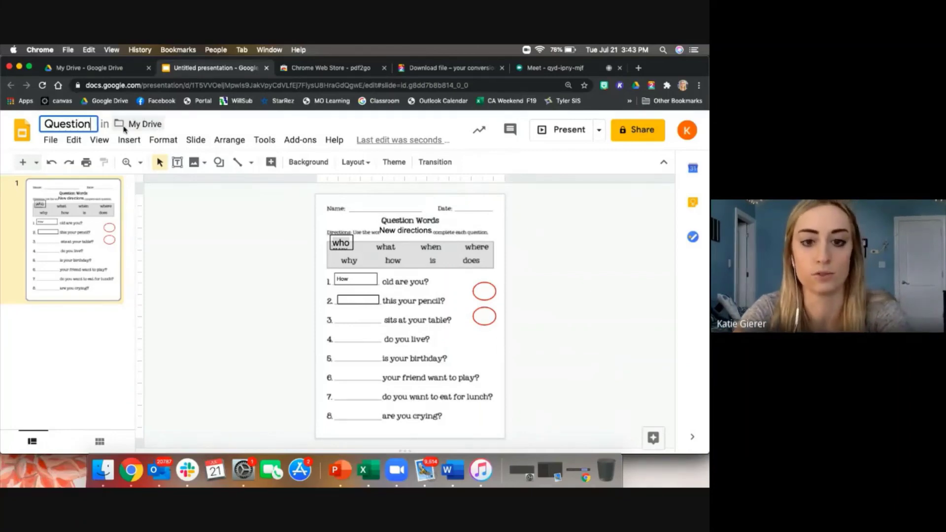
{"action": "type", "text": " Words"}
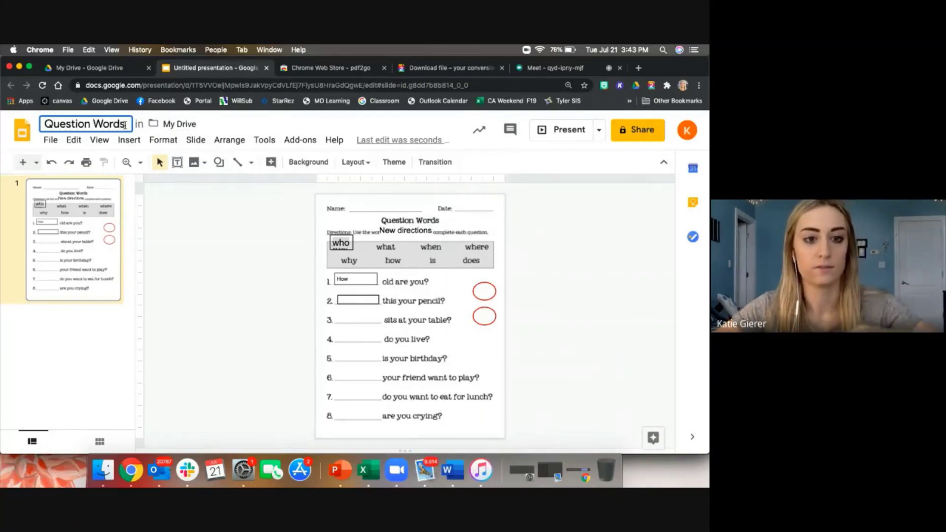
{"action": "key", "text": "Return"}
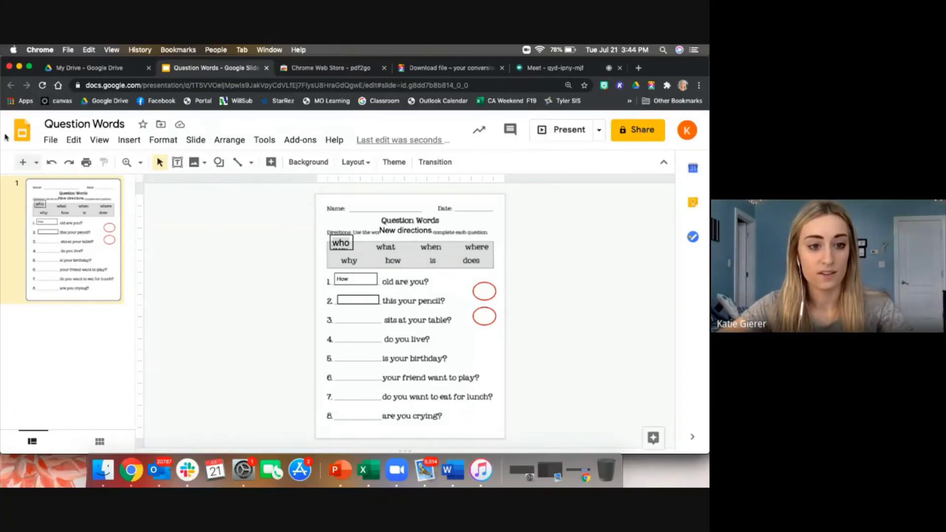
{"action": "key", "text": "ctrl+m"}
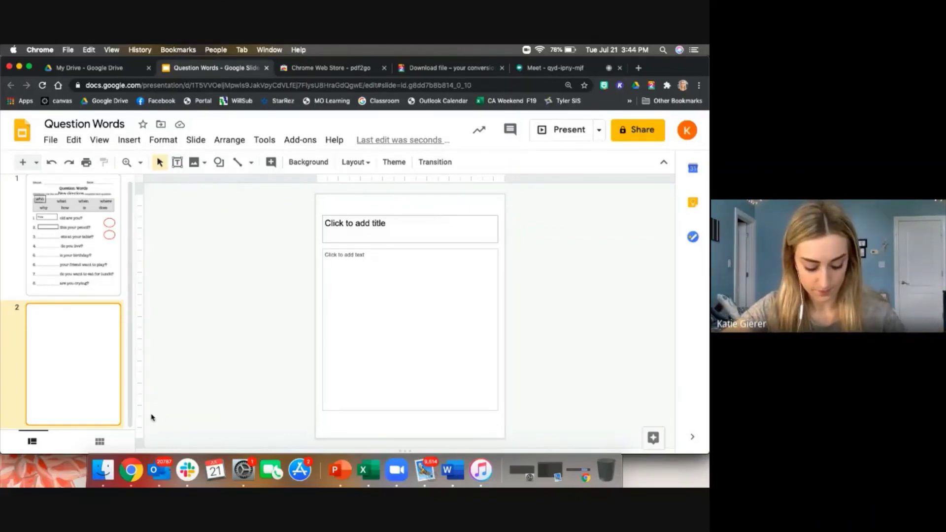
Delete the blank slide 2 so only the worksheet slide remains
{"action": "right_click", "coordinate": [65, 329]}
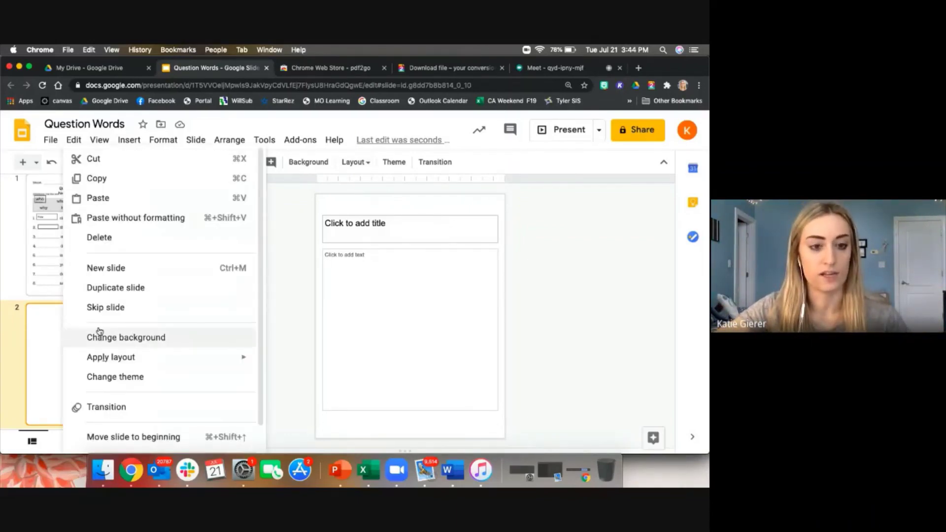
{"action": "left_click", "coordinate": [111, 239]}
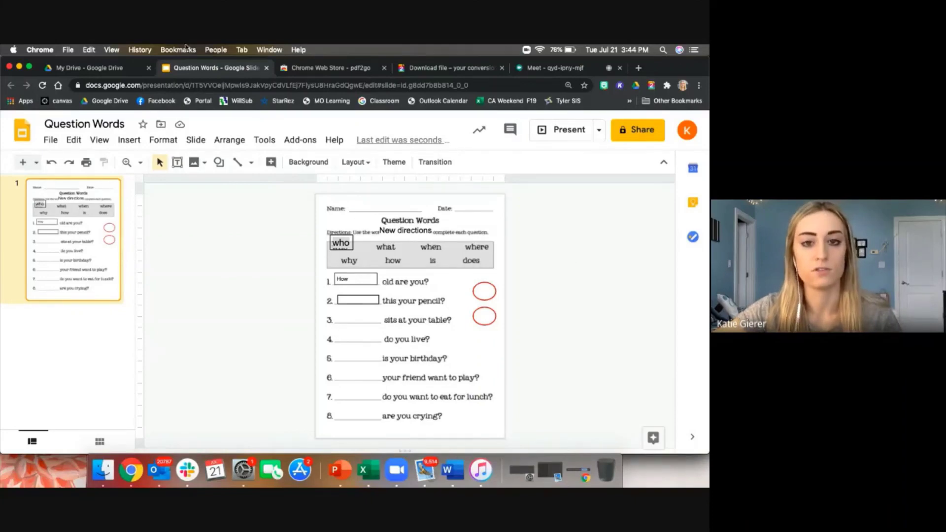
{"action": "left_click", "coordinate": [423, 68]}
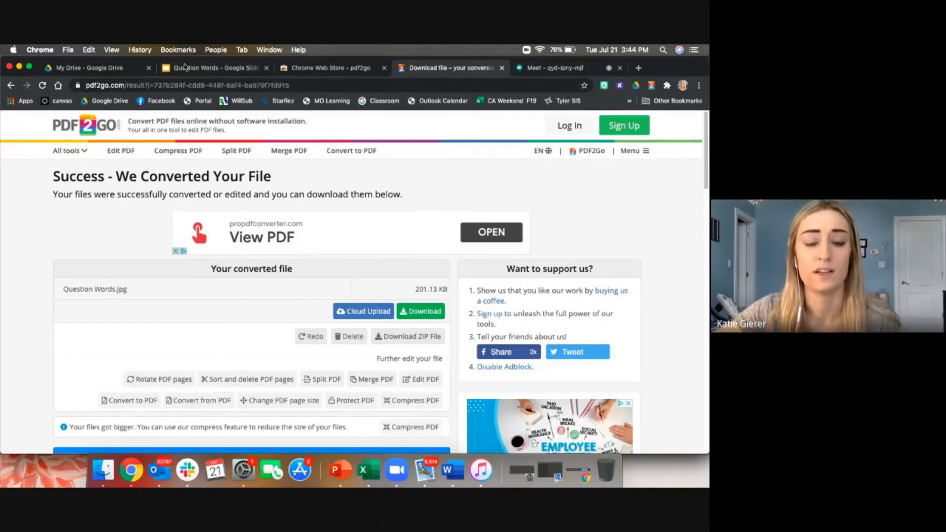
{"action": "left_click", "coordinate": [186, 70]}
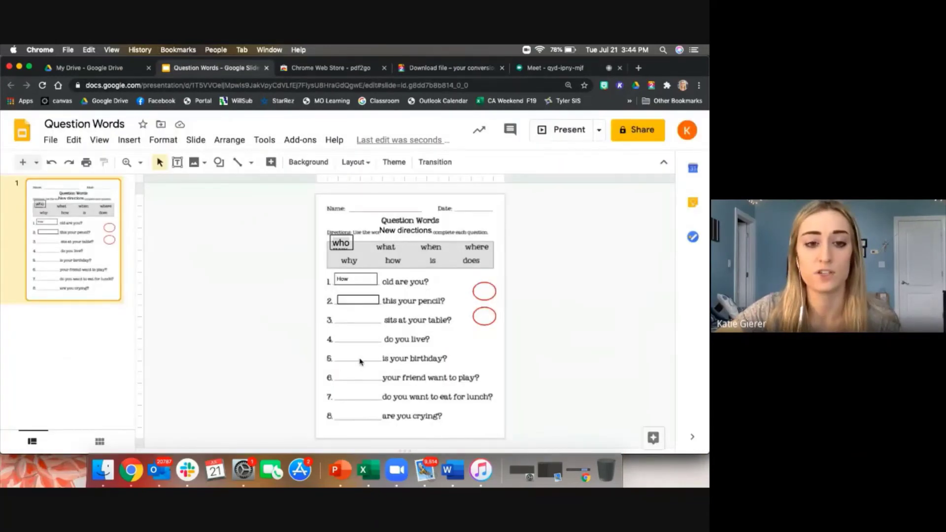